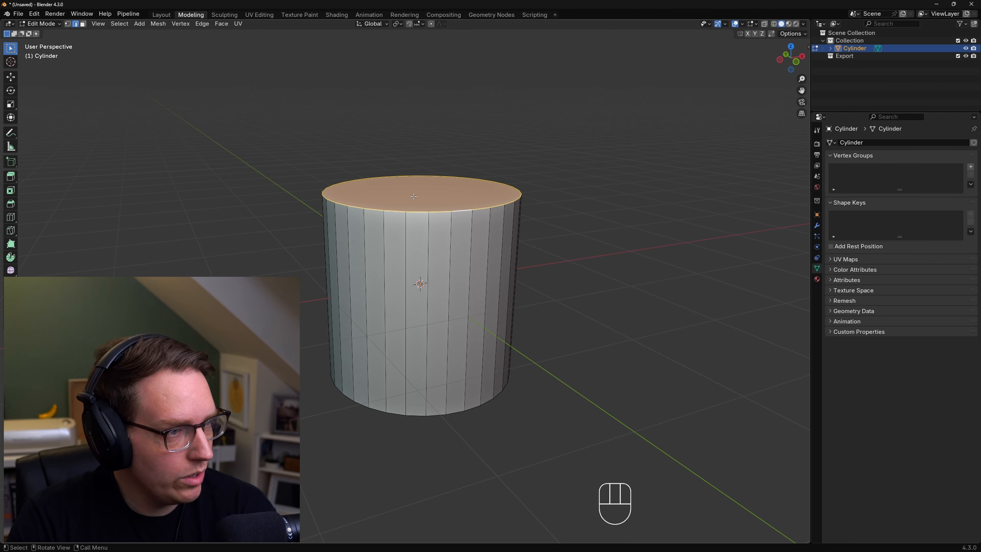
Step: Look through the vertex, edge and face operations and selection modes available for the cylinder's selected top face
{"action": "left_click", "coordinate": [202, 24]}
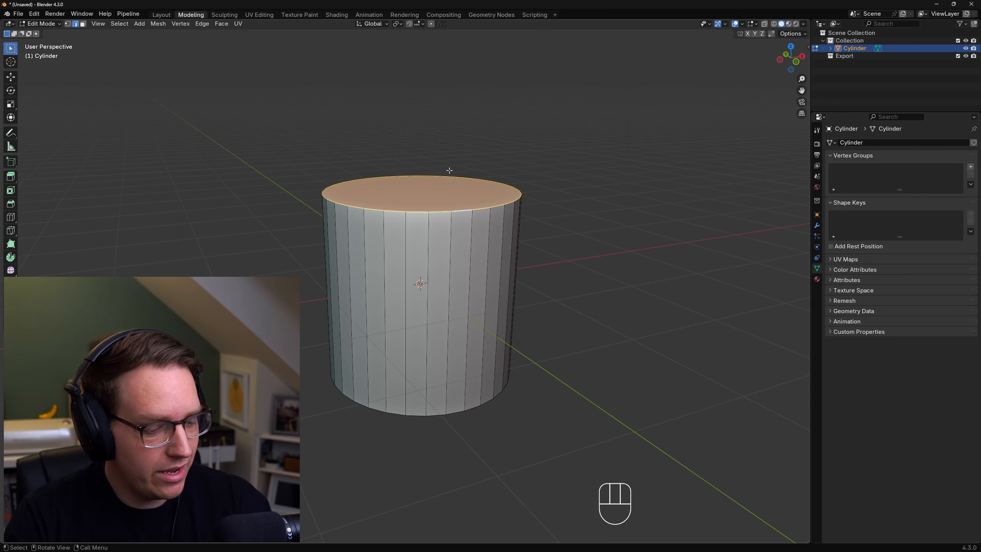
{"action": "key", "text": "1"}
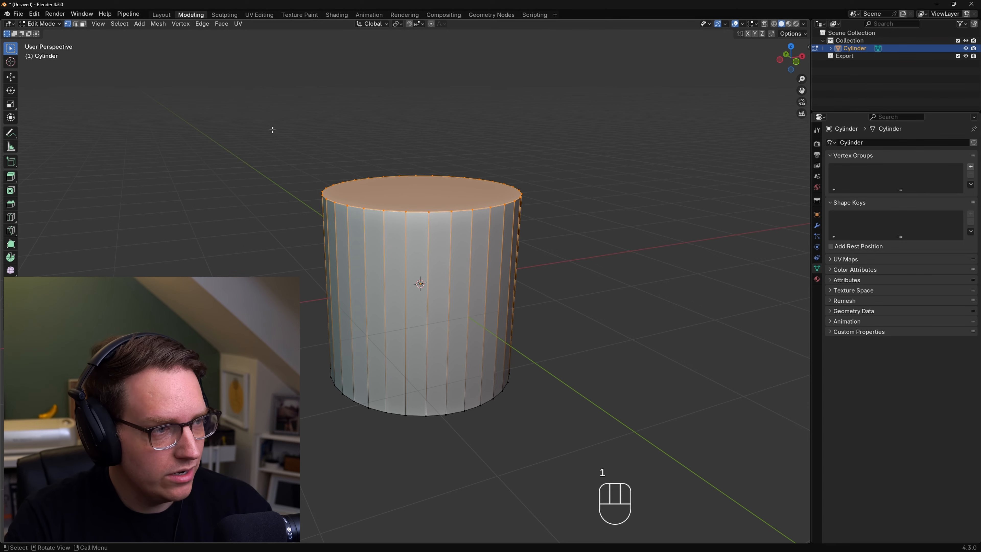
{"action": "left_click", "coordinate": [181, 24]}
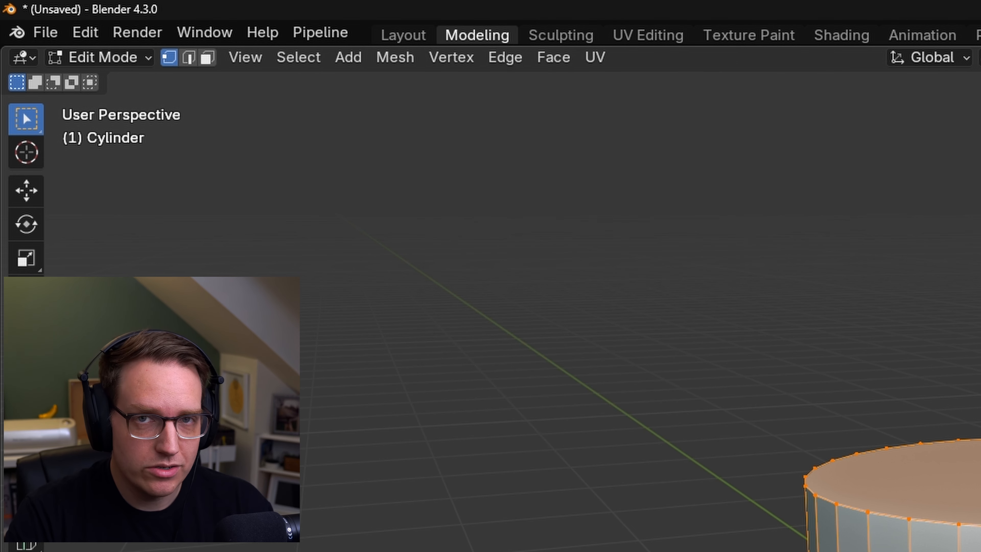
{"action": "key", "text": "3"}
{"action": "left_click", "coordinate": [554, 58]}
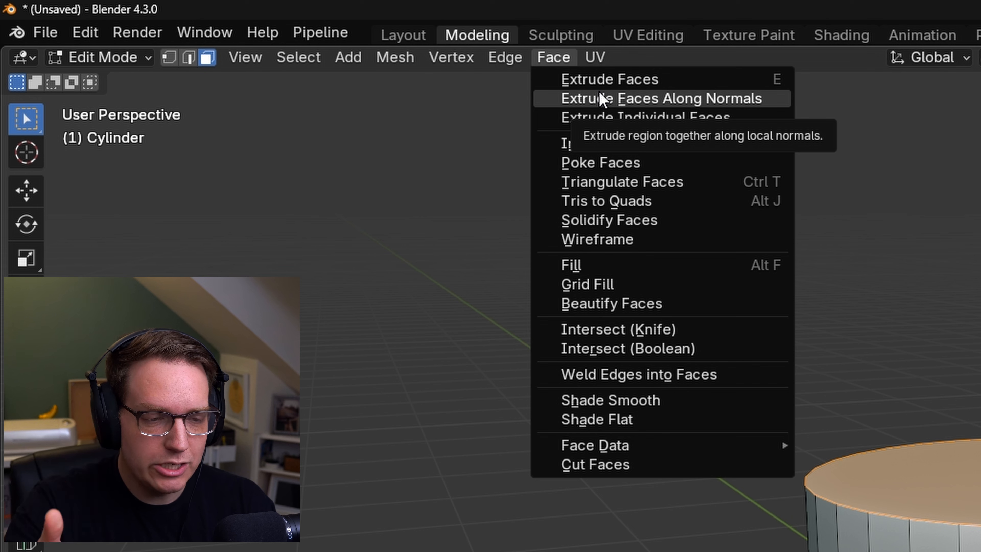
{"action": "left_click", "coordinate": [502, 57]}
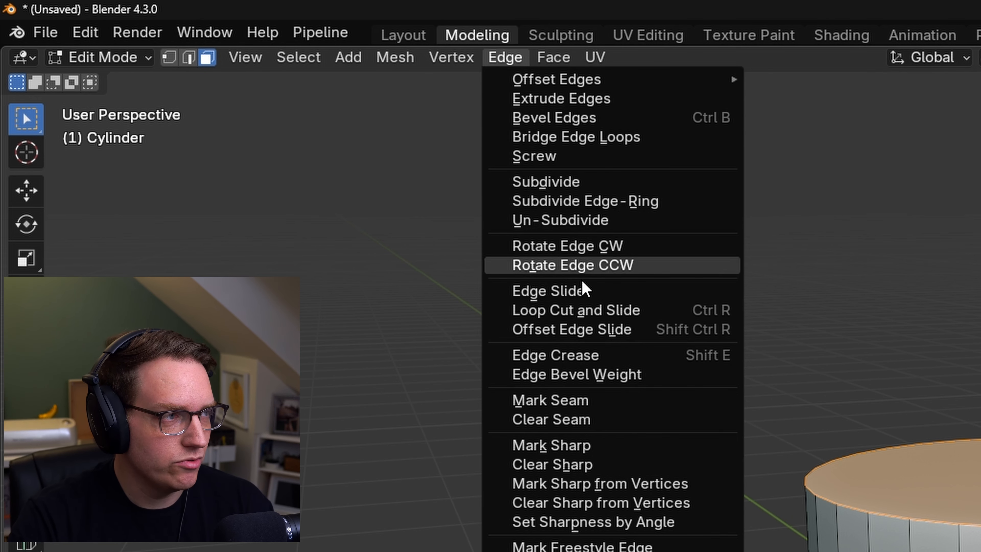
{"action": "left_click", "coordinate": [462, 62]}
{"action": "left_click", "coordinate": [461, 62]}
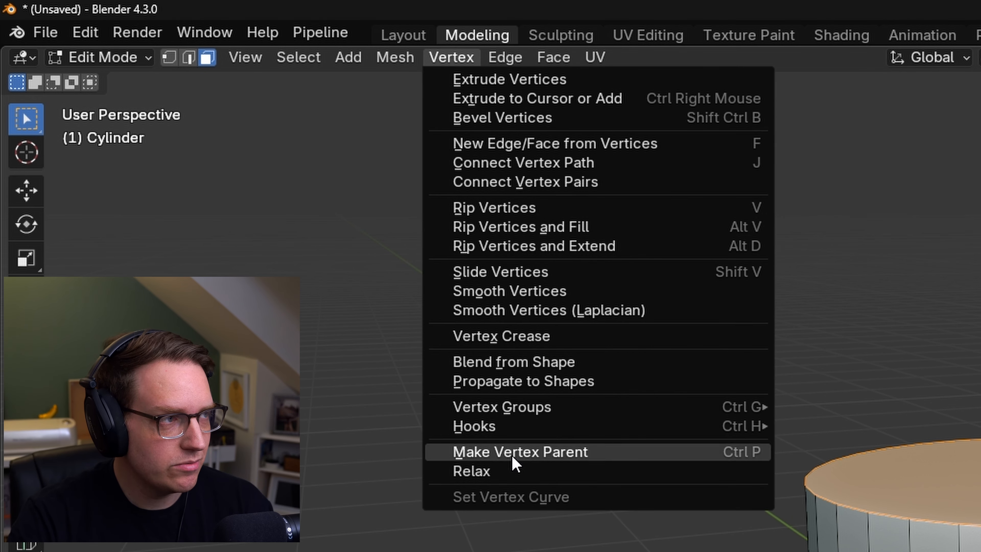
{"action": "left_click", "coordinate": [550, 57]}
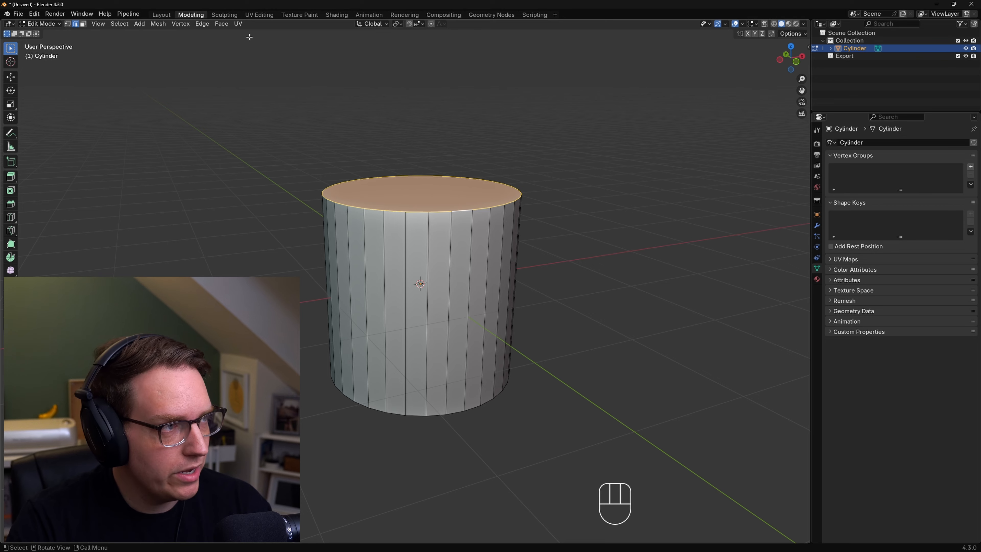
Step: Bevel the cylinder's top rim edges with one segment and an offset of about 0.1 m
{"action": "left_click", "coordinate": [202, 24]}
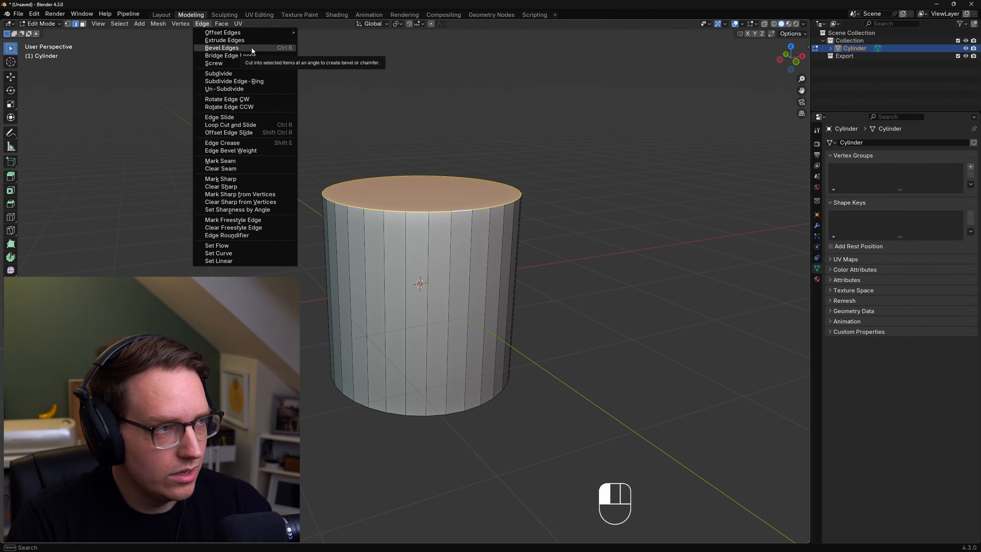
{"action": "left_click", "coordinate": [628, 93]}
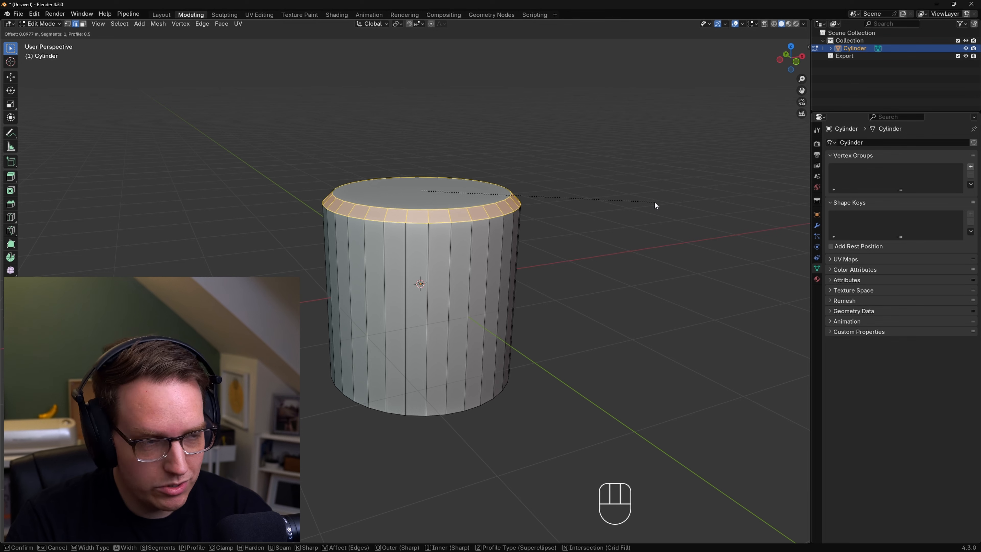
{"action": "left_click", "coordinate": [655, 205]}
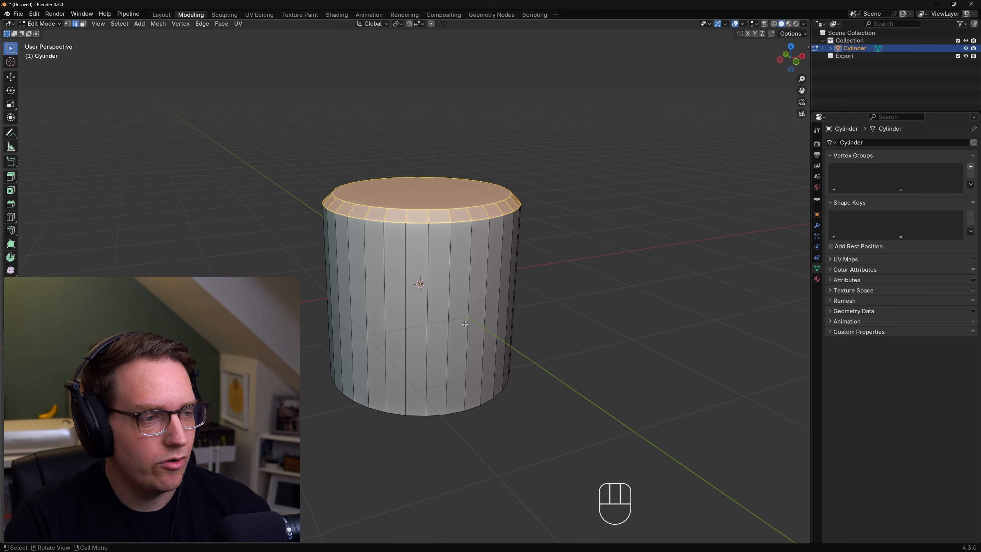
Step: Select the cylinder's bottom rim edge loop, bevel it with one segment and an offset of about 0.08 m, and clear the selection
{"action": "middle_click_drag", "start_coordinate": [529, 346], "coordinate": [554, 304]}
{"action": "left_click", "coordinate": [467, 354]}
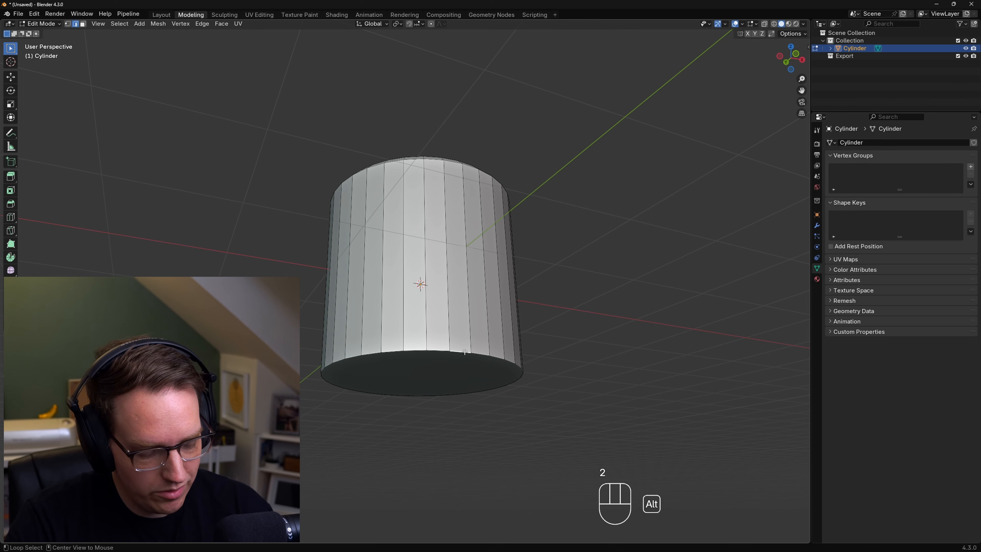
{"action": "left_click", "coordinate": [464, 352], "text": "alt"}
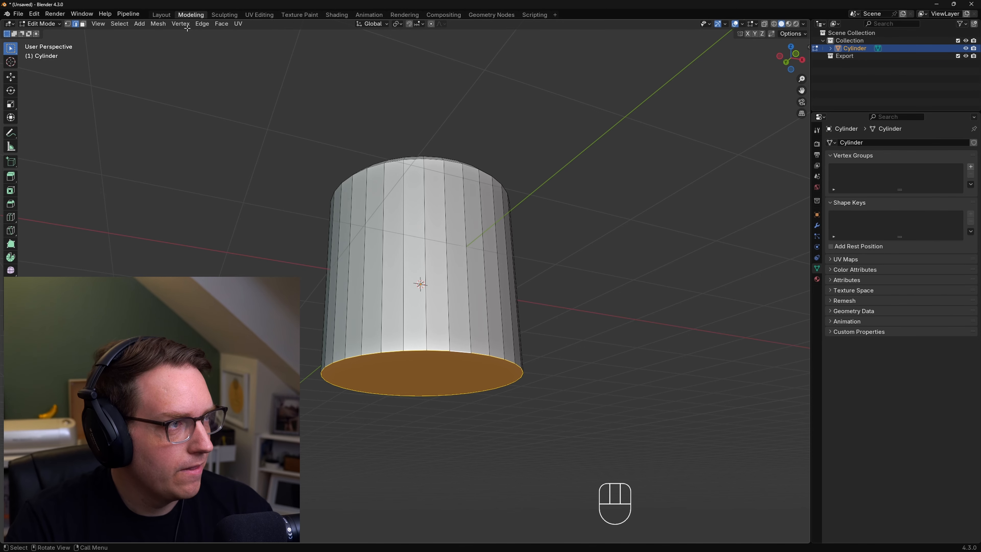
{"action": "left_click", "coordinate": [202, 24]}
{"action": "left_click", "coordinate": [217, 44]}
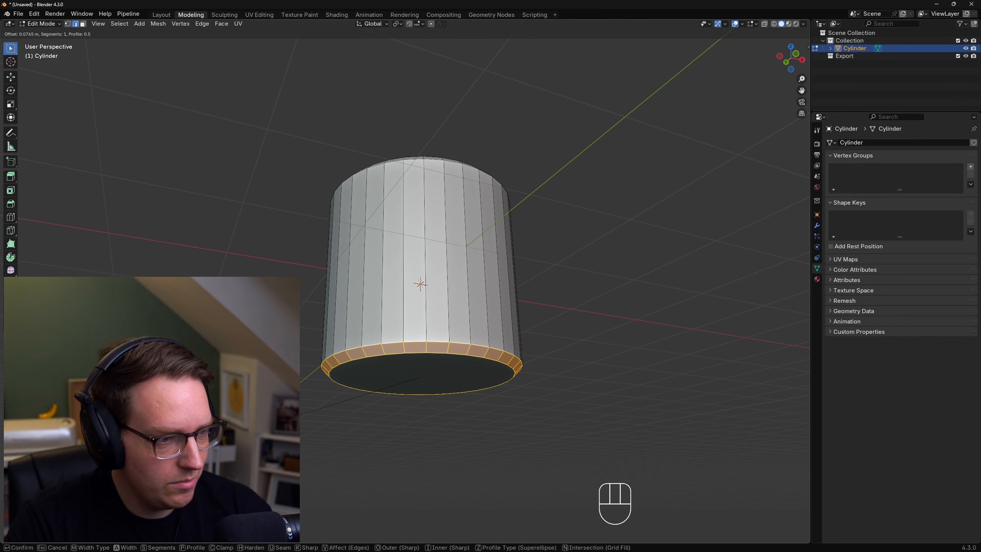
{"action": "key", "text": "Return"}
{"action": "middle_click_drag", "start_coordinate": [443, 327], "coordinate": [464, 333]}
{"action": "scroll", "coordinate": [528, 324], "scroll_direction": "down", "scroll_amount": 1}
{"action": "middle_click_drag", "start_coordinate": [532, 288], "coordinate": [534, 295]}
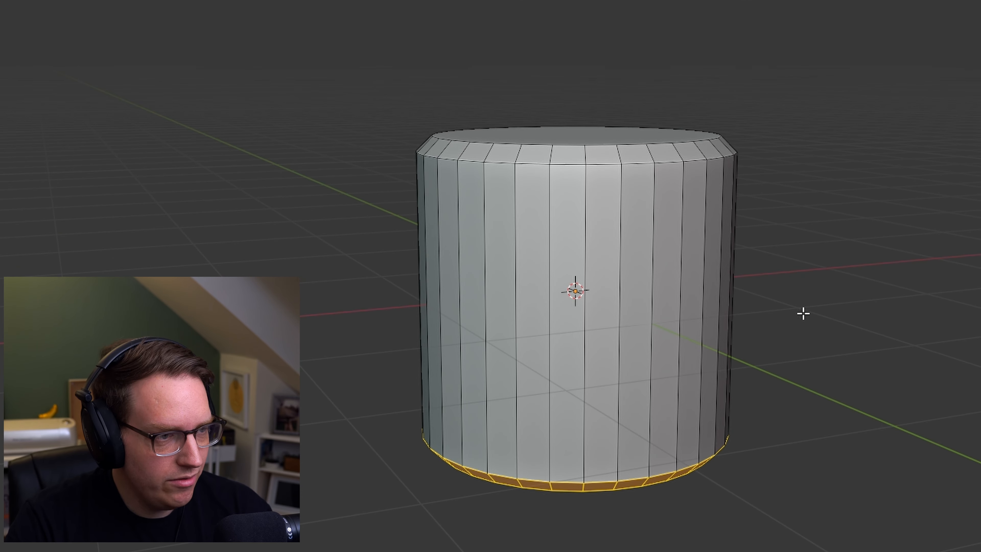
{"action": "left_click", "coordinate": [804, 313]}
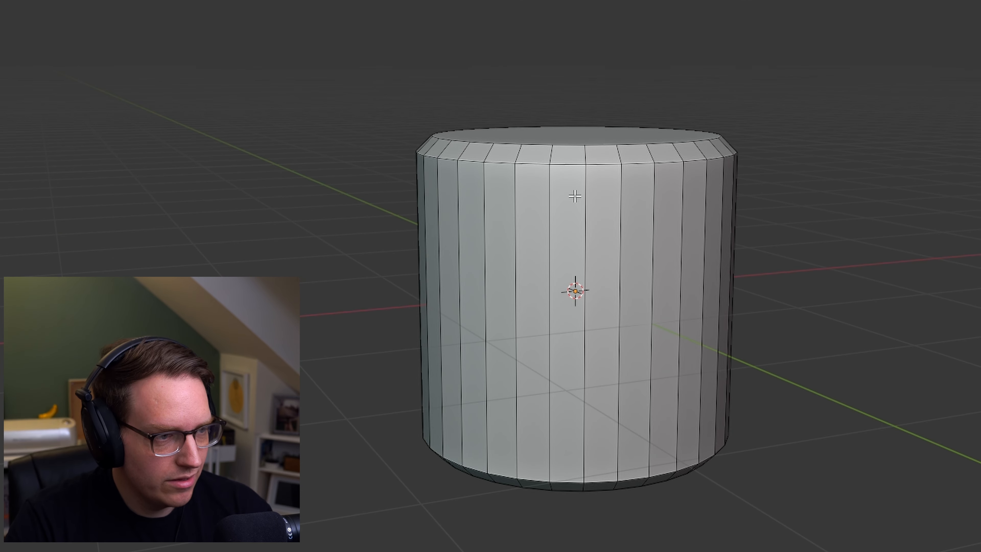
Step: Add one horizontal loop cut around the cylinder's side, keep it centred between the bevelled ends, and clear the selection
{"action": "middle_click_drag", "start_coordinate": [650, 363], "coordinate": [693, 388]}
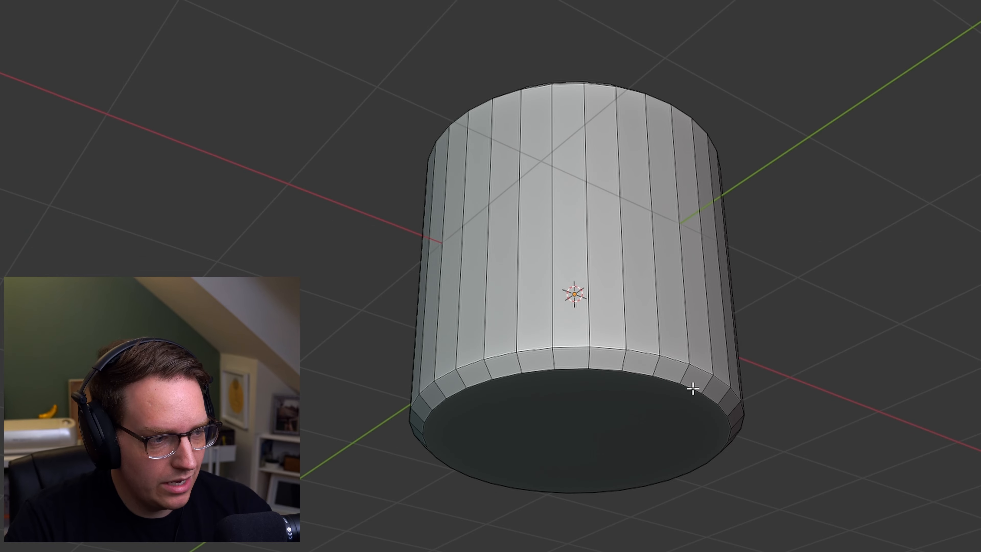
{"action": "middle_click_drag", "start_coordinate": [611, 422], "coordinate": [624, 289]}
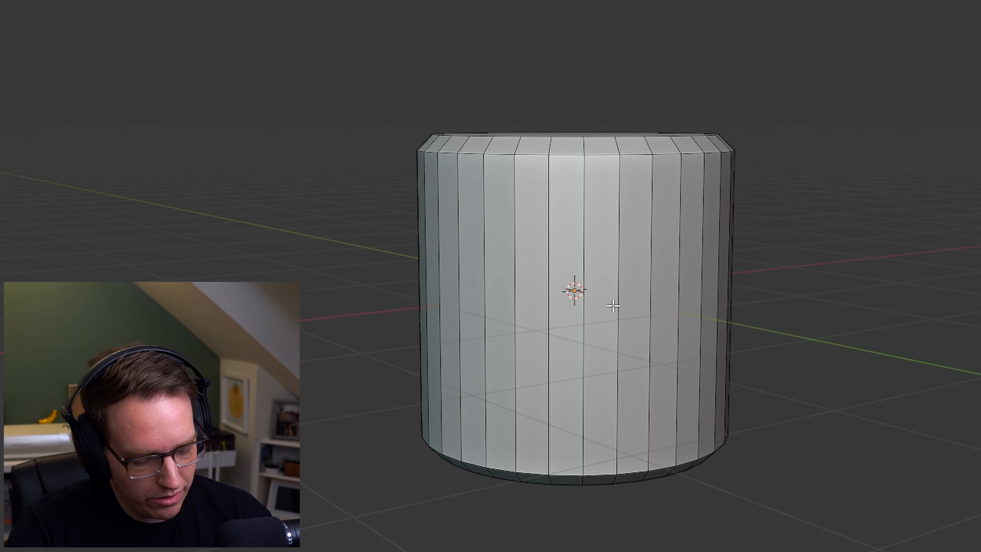
{"action": "key", "text": "ctrl+r"}
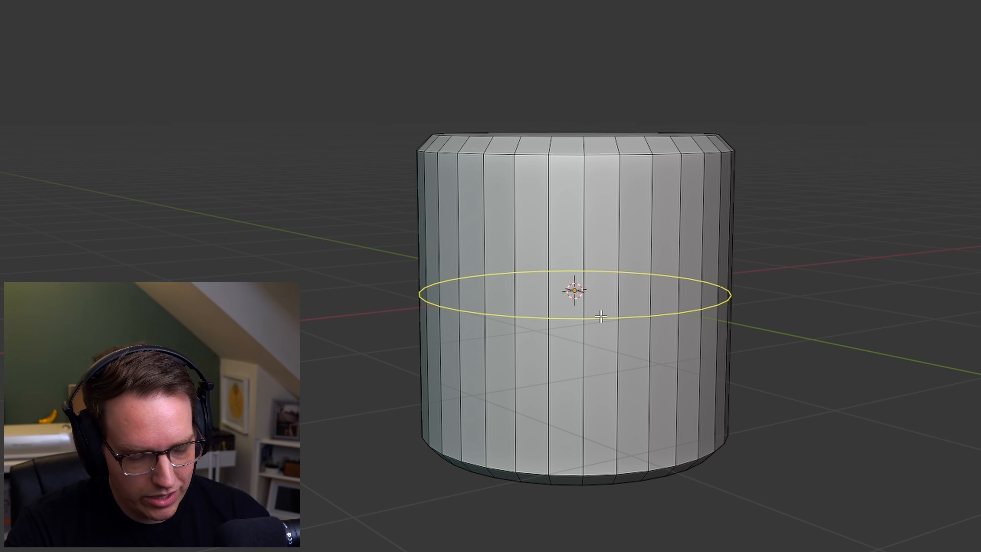
{"action": "left_click_drag", "start_coordinate": [601, 316], "coordinate": [793, 280]}
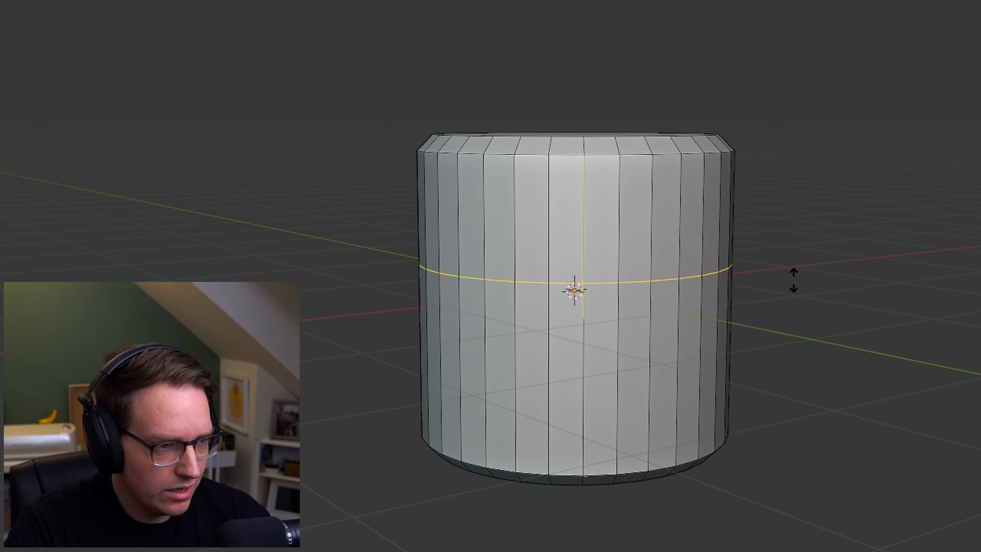
{"action": "right_click", "coordinate": [834, 223]}
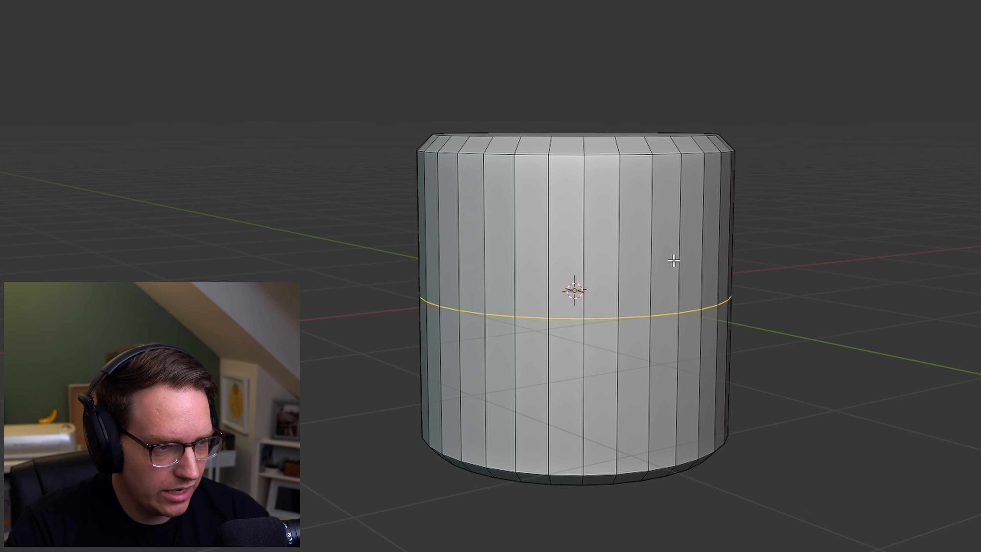
{"action": "middle_click_drag", "start_coordinate": [618, 309], "coordinate": [651, 330]}
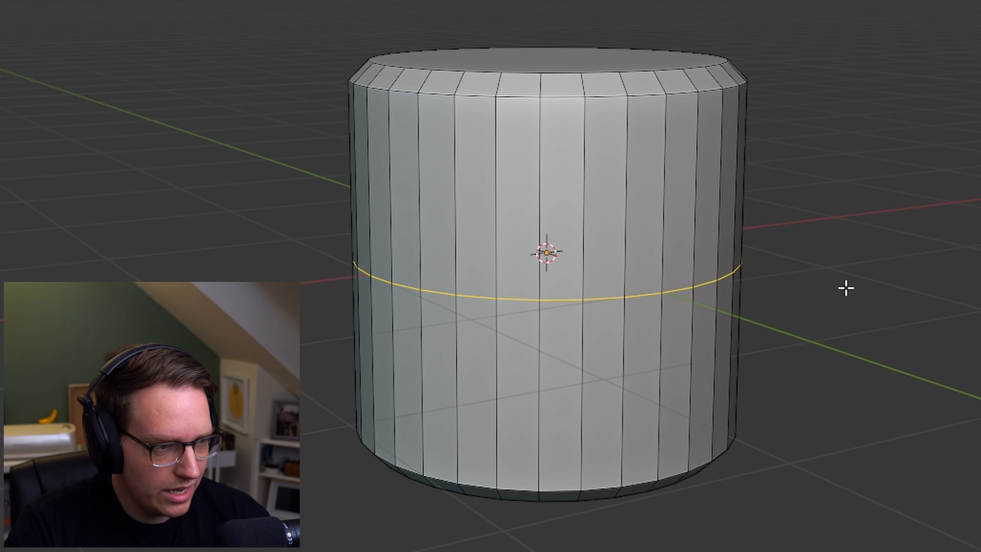
{"action": "left_click", "coordinate": [845, 287]}
{"action": "right_click", "coordinate": [845, 286]}
Step: Select single side faces above and below the middle loop cut to examine how it splits the side
{"action": "left_click", "coordinate": [605, 329]}
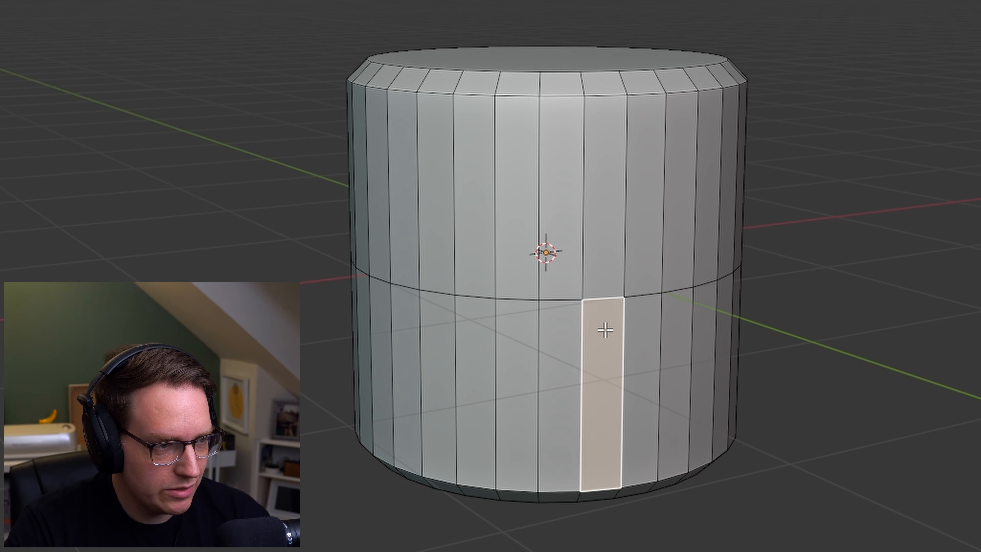
{"action": "left_click", "coordinate": [605, 255]}
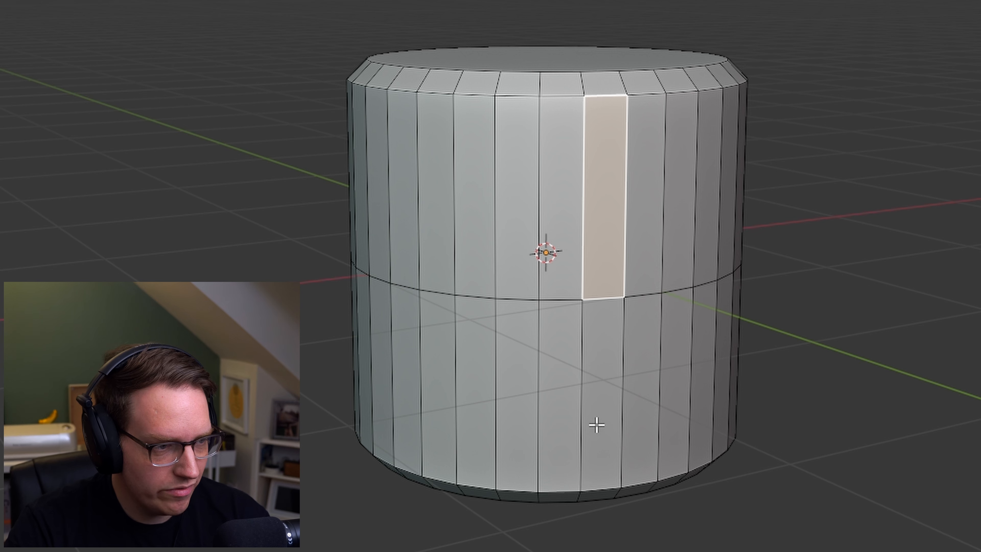
{"action": "left_click", "coordinate": [603, 342]}
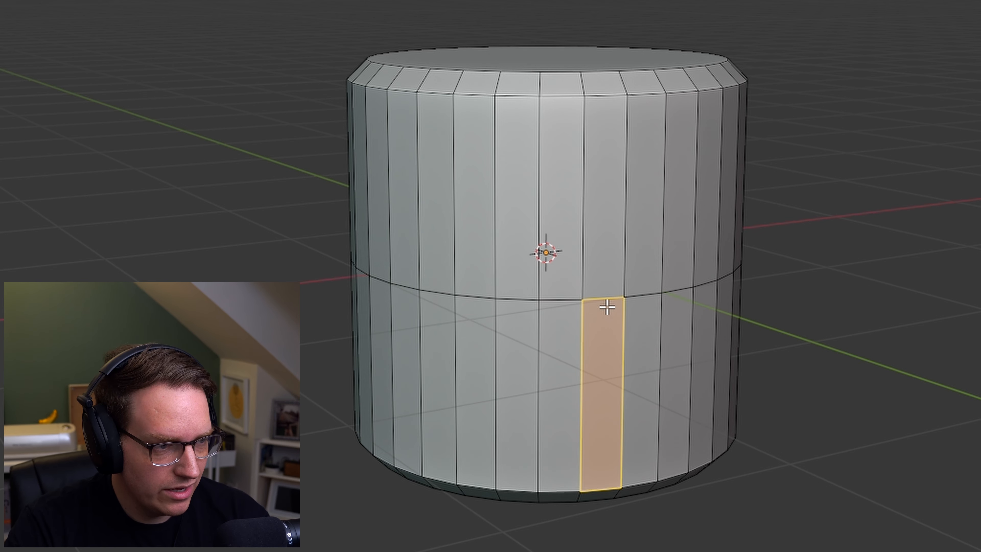
Step: Select the cylinder's middle edge loop and bevel it into a narrow horizontal band of faces
{"action": "left_click", "coordinate": [624, 328]}
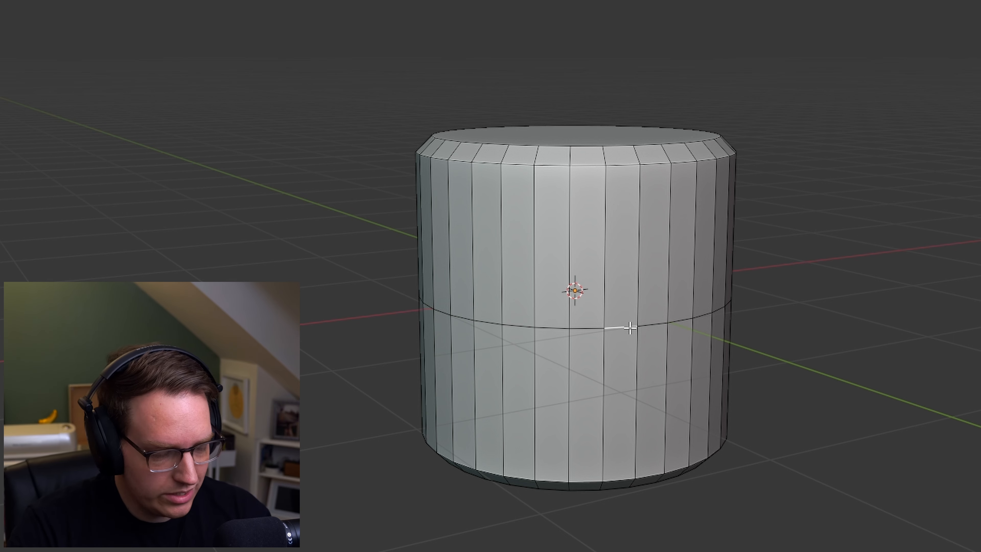
{"action": "left_click", "coordinate": [629, 328], "text": "alt"}
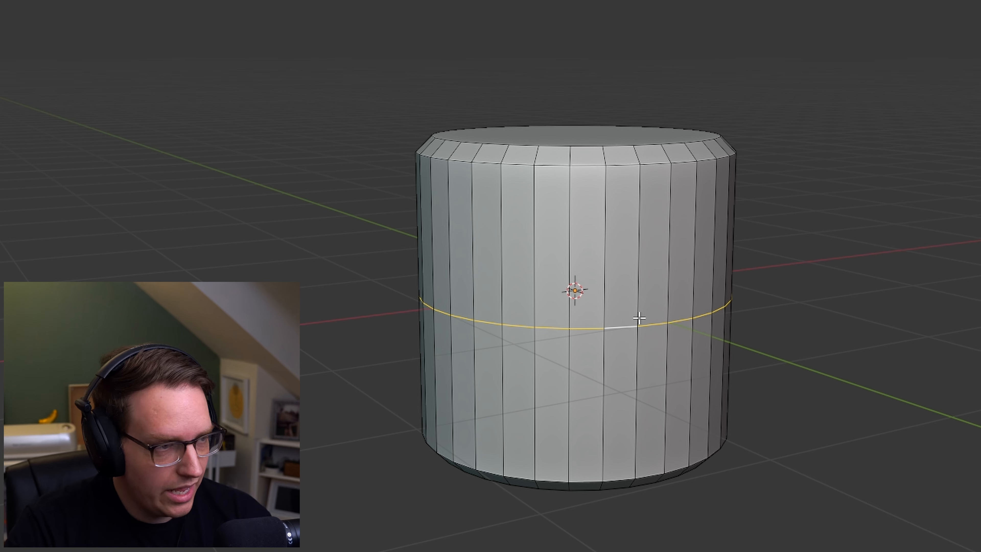
{"action": "left_click", "coordinate": [355, 23]}
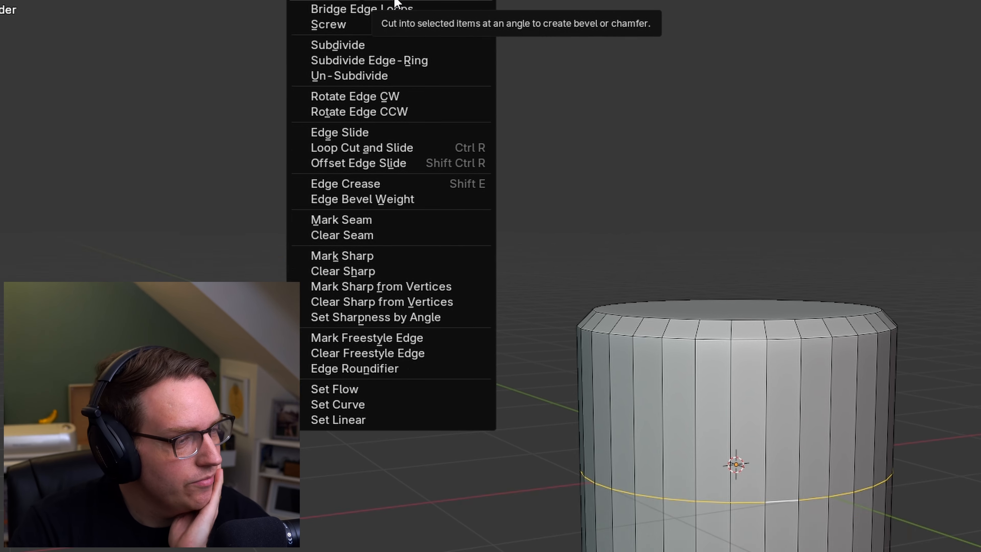
{"action": "left_click", "coordinate": [445, 73]}
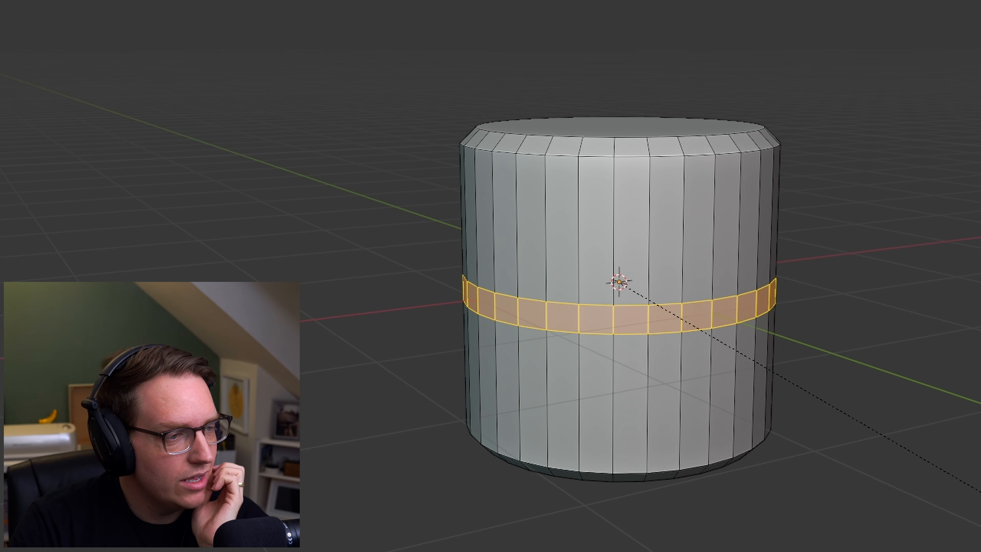
{"action": "key", "text": "Return"}
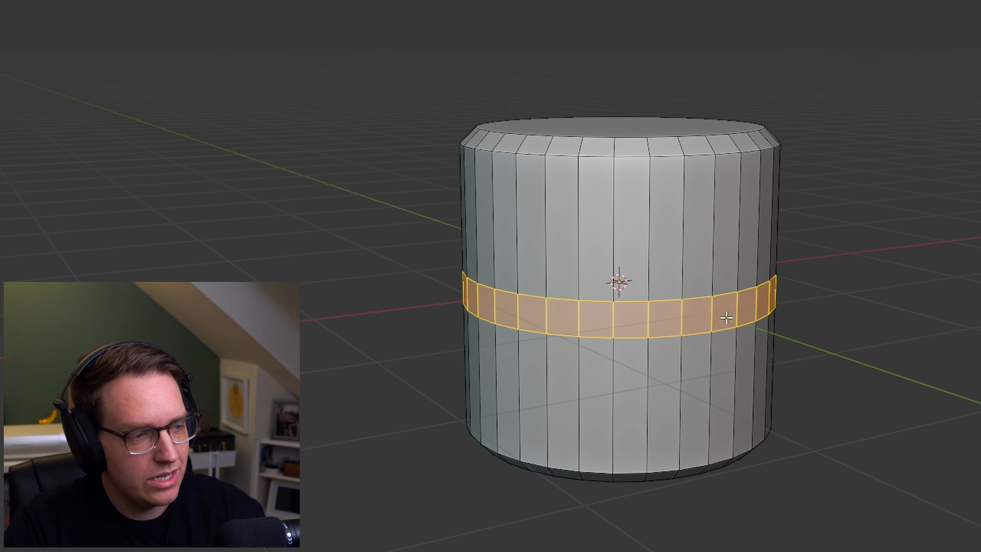
Step: Select individual faces above, within and below the middle band to examine how the bevel divides the cylinder's side
{"action": "left_click", "coordinate": [706, 368]}
{"action": "key", "text": "3"}
{"action": "left_click", "coordinate": [697, 361]}
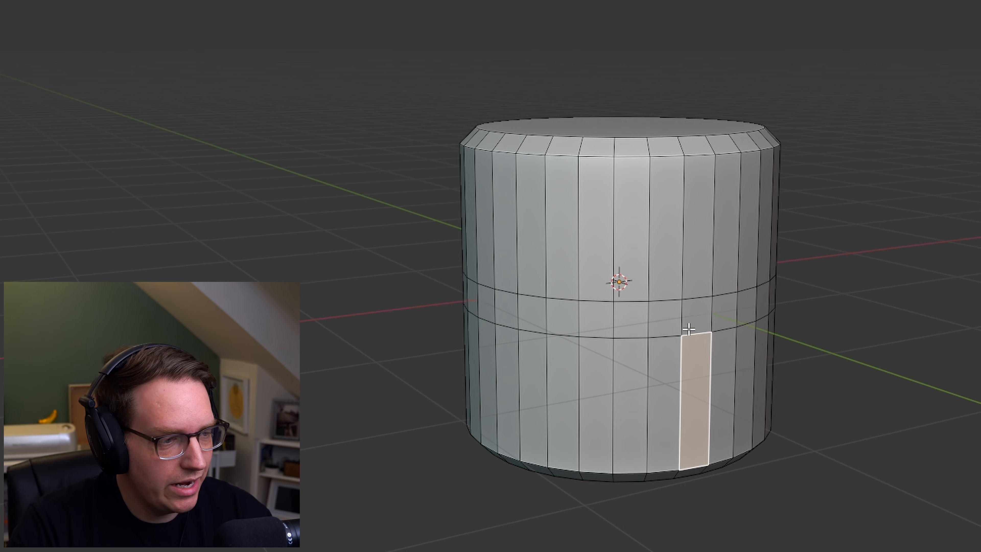
{"action": "left_click", "coordinate": [695, 315]}
{"action": "left_click", "coordinate": [699, 262]}
{"action": "left_click", "coordinate": [696, 314]}
{"action": "left_click", "coordinate": [700, 371]}
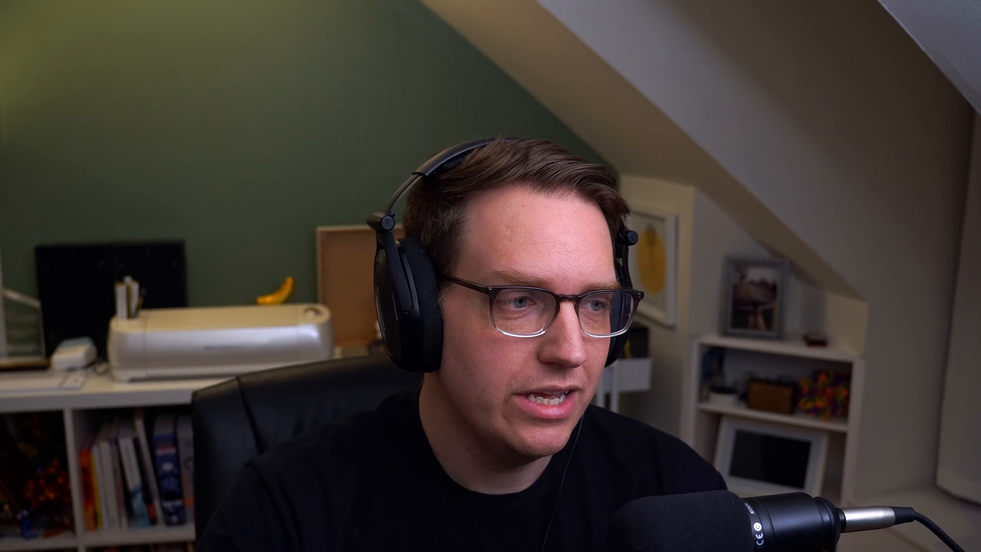
{"action": "left_click", "coordinate": [619, 341]}
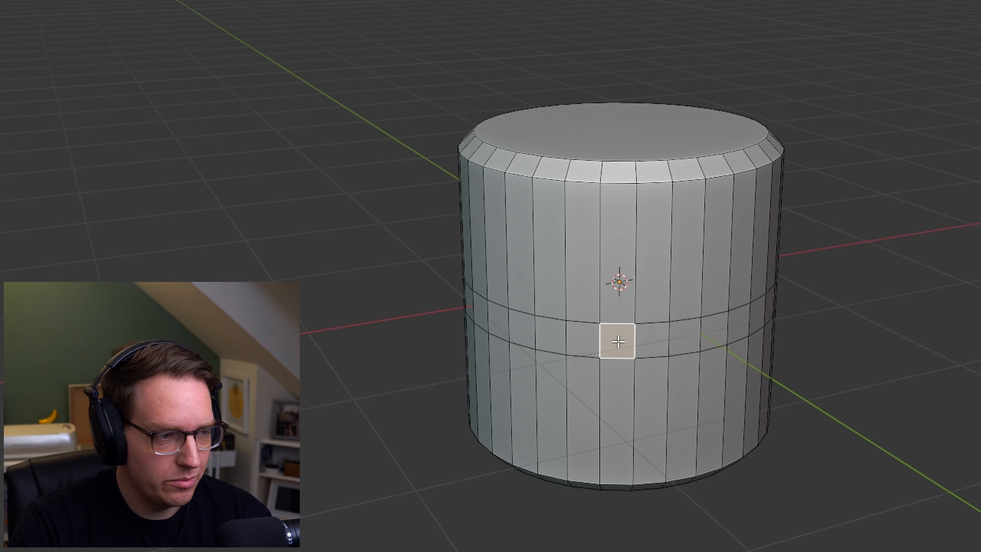
{"action": "left_click", "coordinate": [652, 340]}
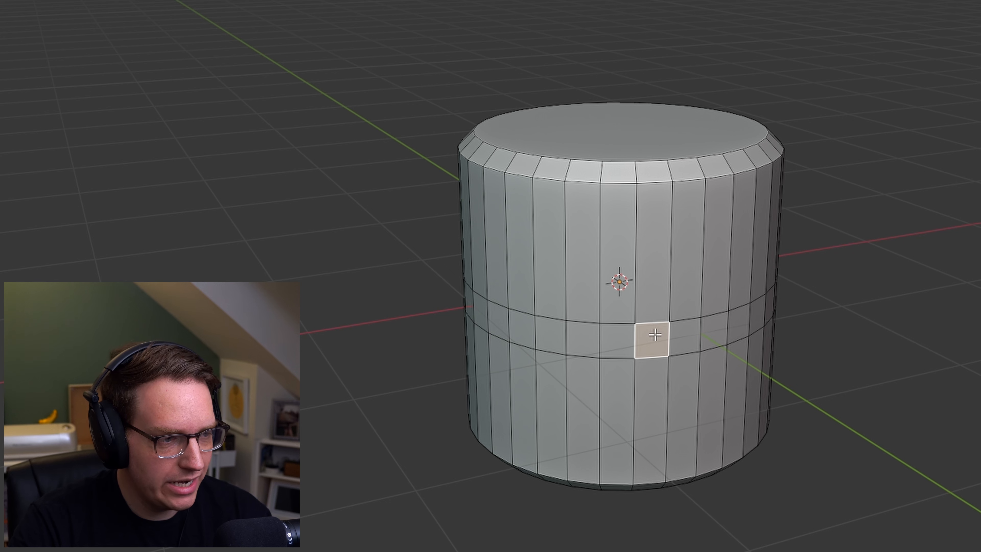
{"action": "left_click", "coordinate": [712, 332]}
{"action": "left_click", "coordinate": [693, 335]}
{"action": "left_click", "coordinate": [650, 385]}
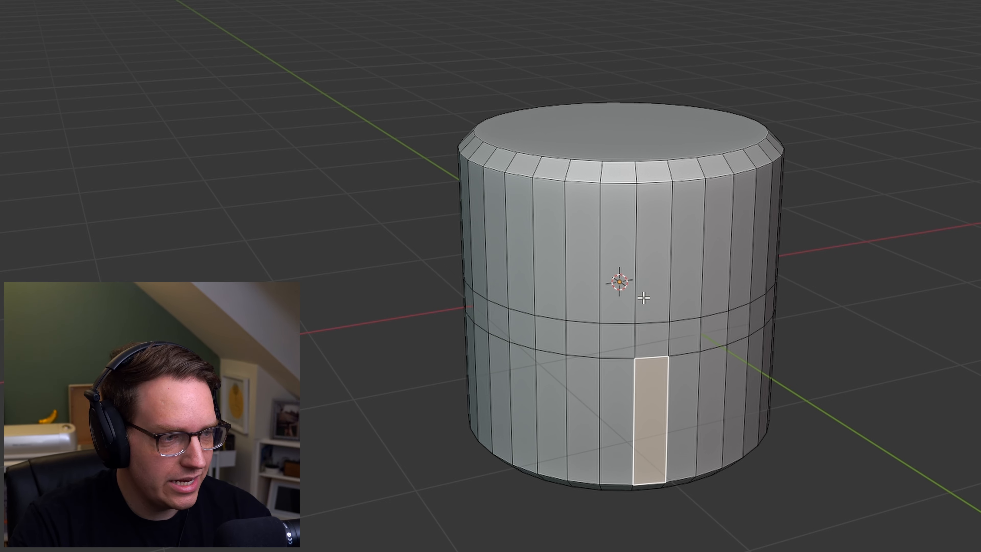
{"action": "left_click", "coordinate": [644, 297]}
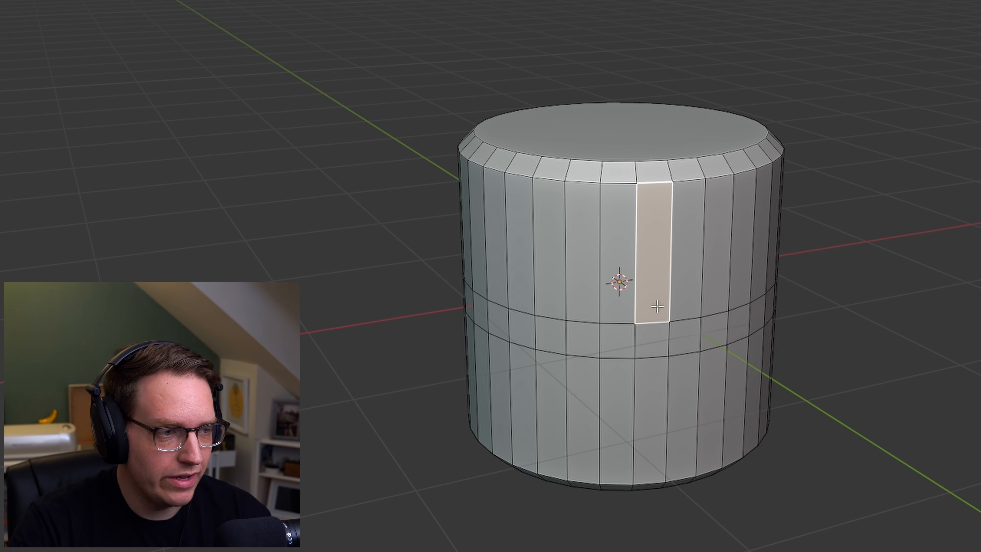
Step: Select the whole ring of faces in the cylinder's middle band and extrude the faces along their normals into a raised ring
{"action": "left_click", "coordinate": [654, 354]}
{"action": "left_click", "coordinate": [661, 395]}
{"action": "left_click", "coordinate": [648, 334]}
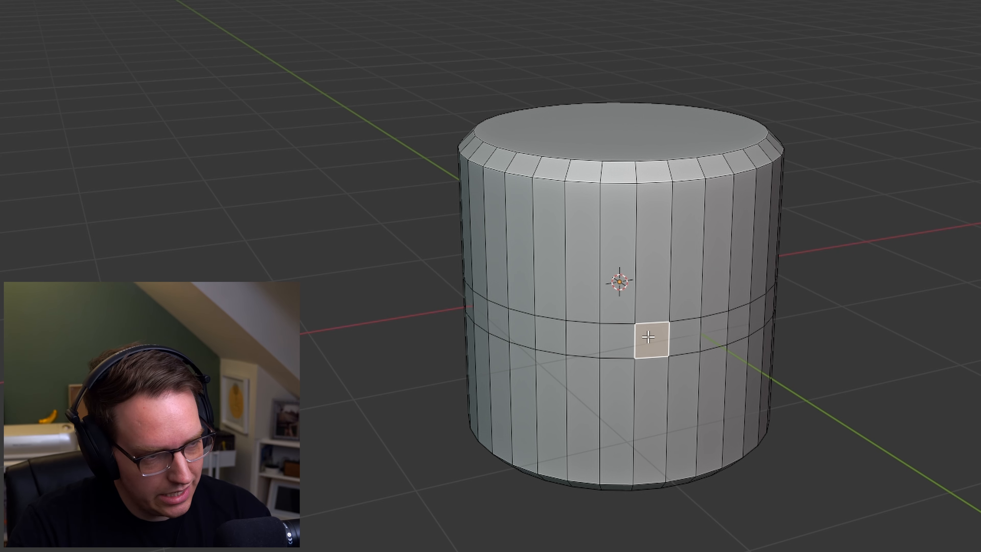
{"action": "left_click", "coordinate": [695, 334], "text": "alt"}
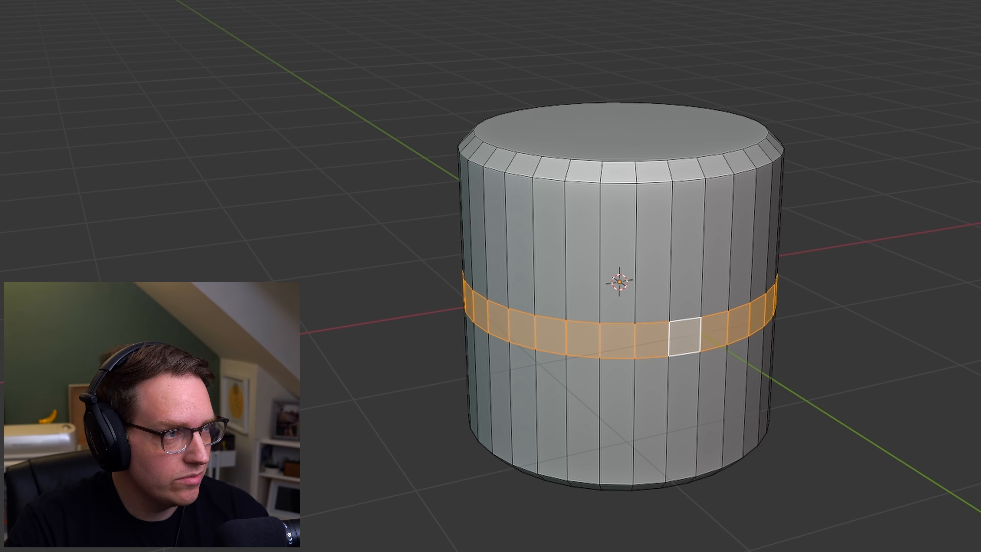
{"action": "left_click", "coordinate": [395, 24]}
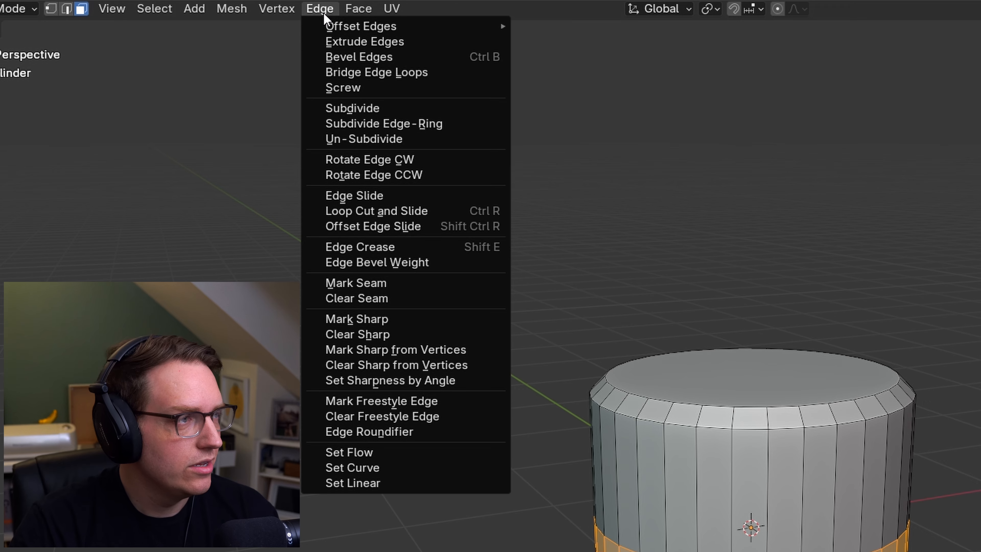
{"action": "mouse_move", "coordinate": [362, 12]}
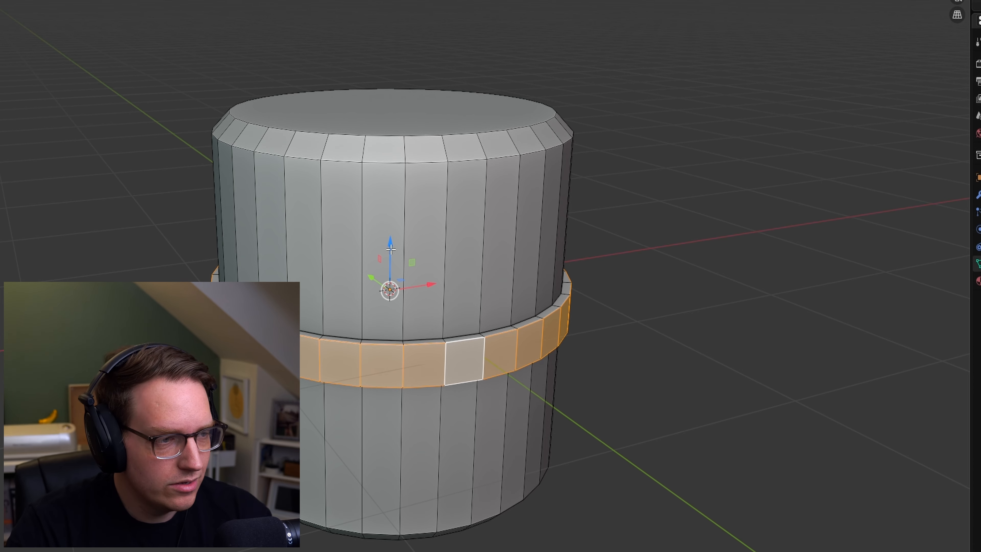
Step: Try moving only the raised ring's outer faces along the Z axis, undoing each move
{"action": "mouse_move", "coordinate": [390, 250]}
{"action": "left_mouse_down"}
{"action": "mouse_move", "coordinate": [390, 293]}
{"action": "mouse_move", "coordinate": [373, 177]}
{"action": "mouse_move", "coordinate": [390, 290]}
{"action": "mouse_move", "coordinate": [369, 201]}
{"action": "mouse_move", "coordinate": [383, 247]}
{"action": "left_mouse_up"}
{"action": "key", "text": "ctrl+z"}
{"action": "middle_click_drag", "start_coordinate": [402, 356], "coordinate": [418, 259]}
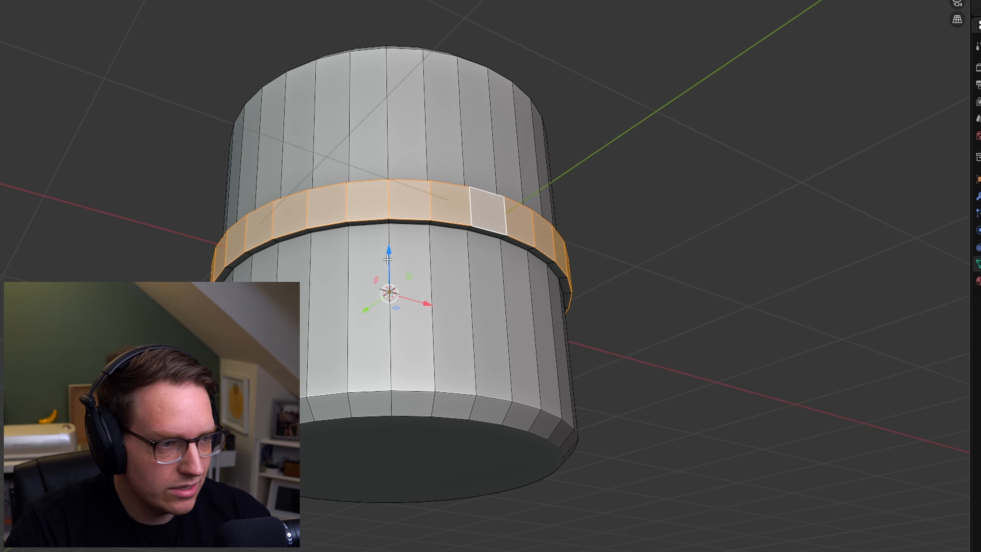
{"action": "mouse_move", "coordinate": [388, 260]}
{"action": "left_mouse_down"}
{"action": "mouse_move", "coordinate": [388, 273]}
{"action": "mouse_move", "coordinate": [379, 246]}
{"action": "left_mouse_up"}
{"action": "key", "text": "ctrl+z"}
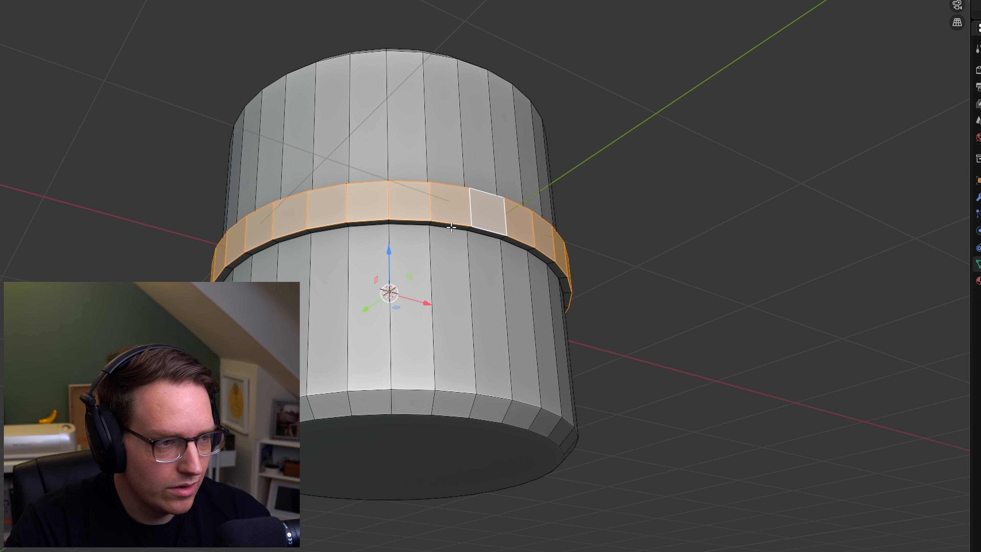
Step: Add the face loops on the raised ring's underside and upper side to the selection of its outer faces
{"action": "scroll", "coordinate": [451, 227], "scroll_direction": "up", "scroll_amount": 4}
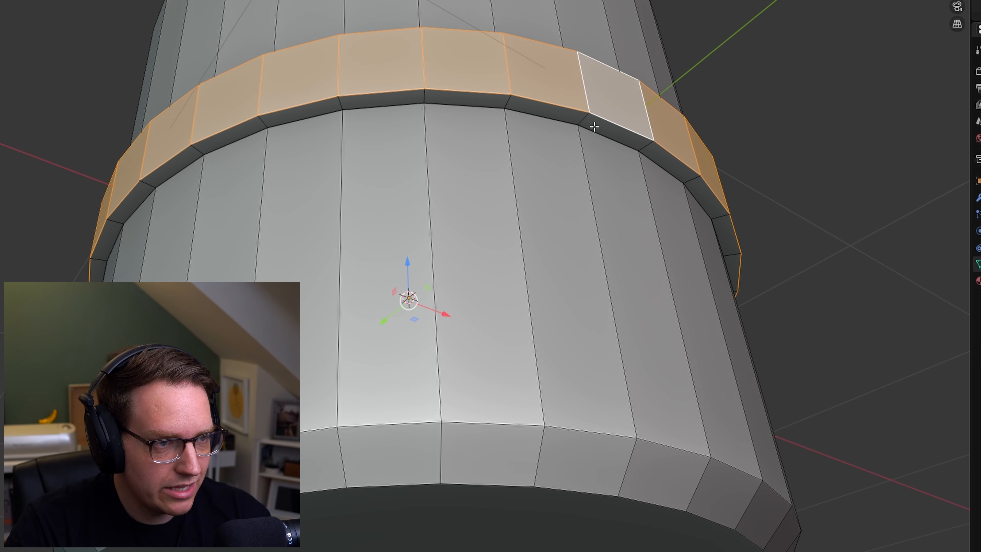
{"action": "left_click", "coordinate": [577, 121], "text": "alt+shift"}
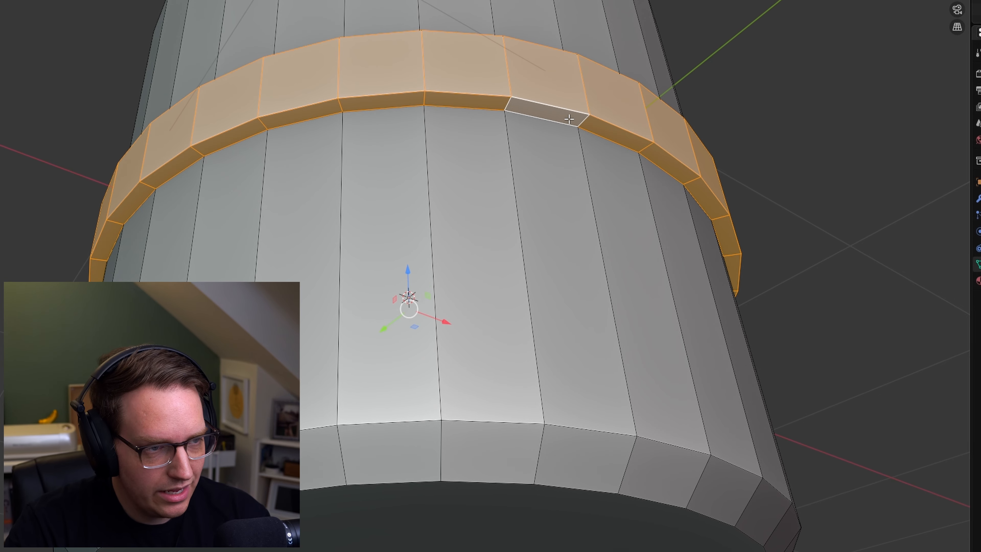
{"action": "middle_click_drag", "start_coordinate": [572, 116], "coordinate": [594, 381]}
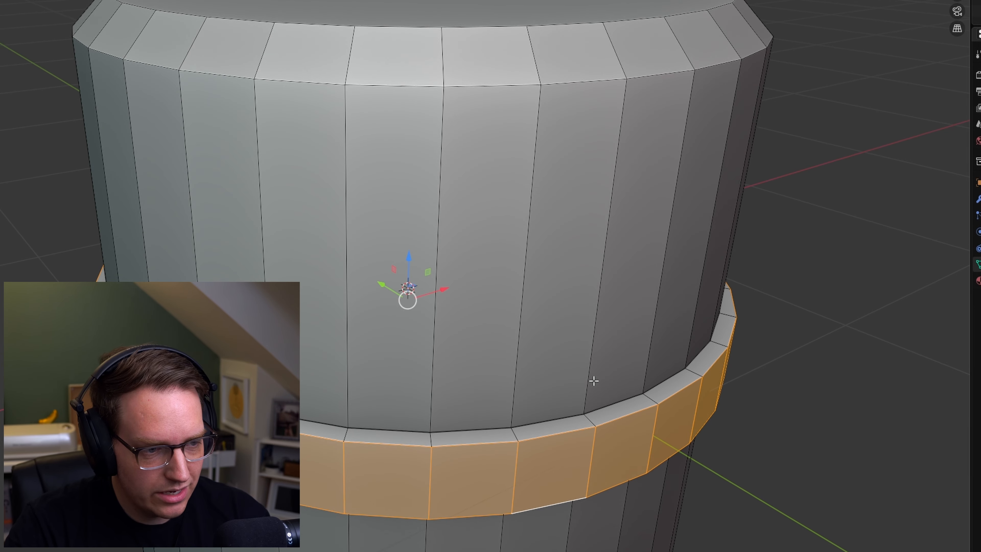
{"action": "left_click", "coordinate": [583, 418], "text": "alt+shift"}
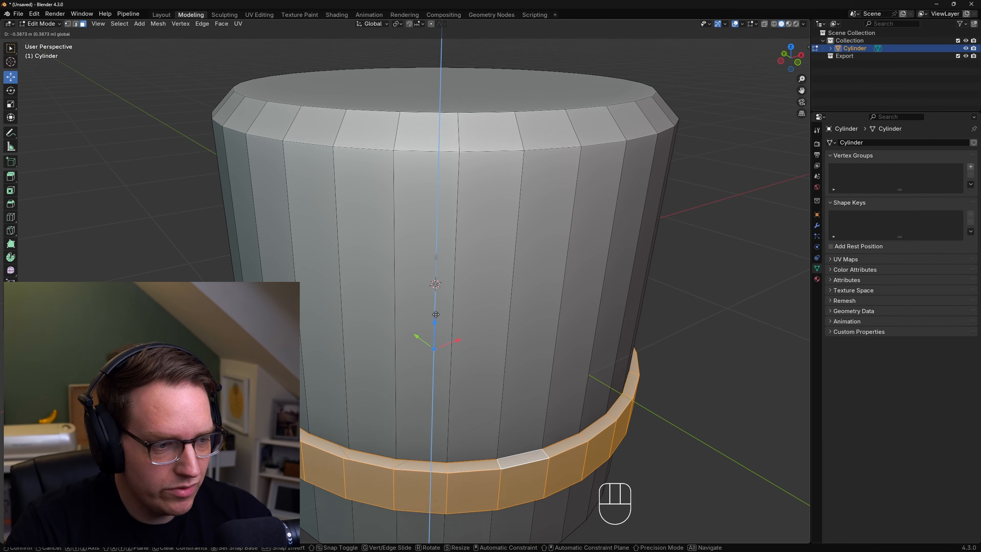
Step: Move the fully selected ring up and down along the Z axis, ending below the cylinder's base to examine the overlapping geometry
{"action": "left_click_drag", "start_coordinate": [409, 246], "coordinate": [420, 21]}
{"action": "left_click_drag", "start_coordinate": [436, 164], "coordinate": [449, 312]}
{"action": "scroll", "coordinate": [450, 311], "scroll_direction": "down", "scroll_amount": 1}
{"action": "scroll", "coordinate": [457, 298], "scroll_direction": "down", "scroll_amount": 2}
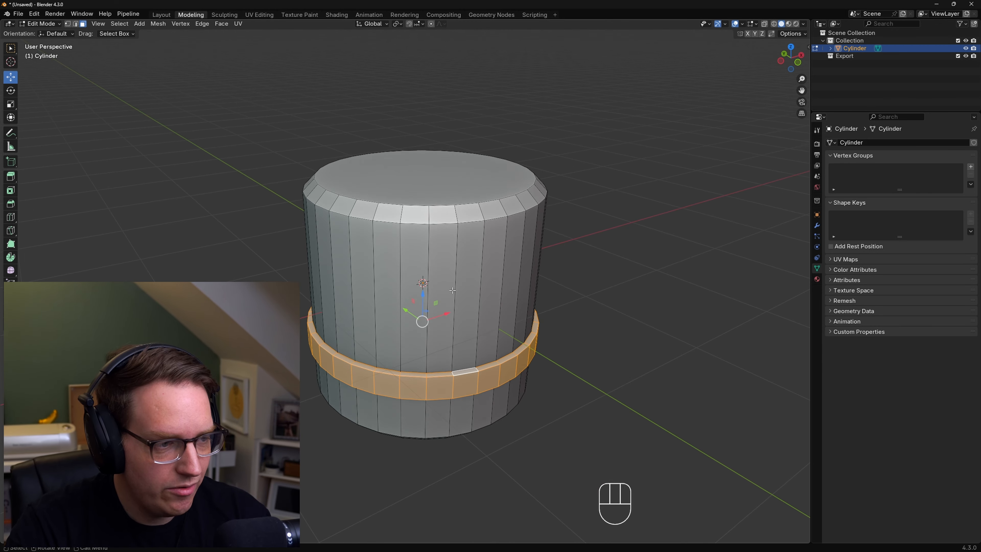
{"action": "middle_click_drag", "start_coordinate": [456, 298], "coordinate": [455, 271]}
{"action": "left_click_drag", "start_coordinate": [427, 302], "coordinate": [427, 411]}
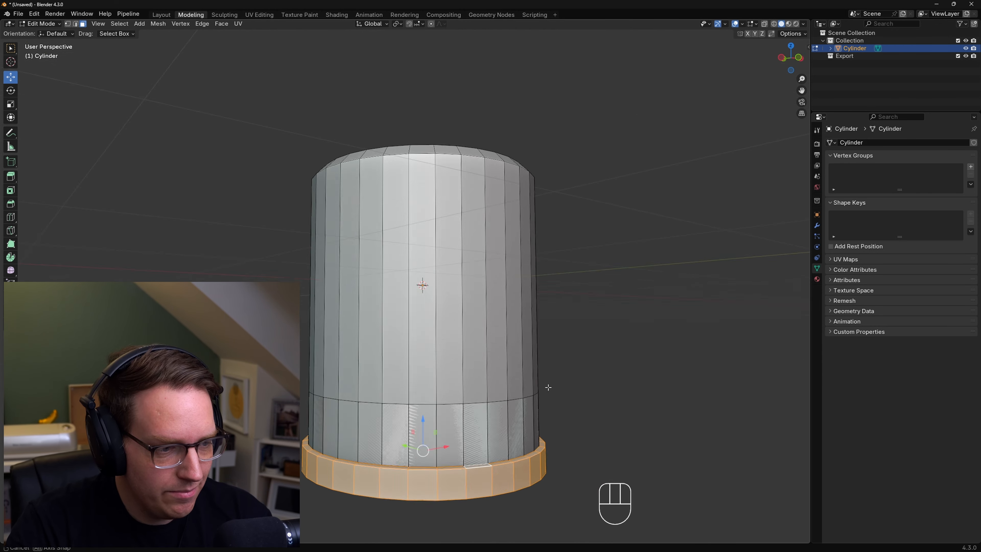
{"action": "middle_click_drag", "start_coordinate": [427, 411], "coordinate": [555, 352]}
{"action": "middle_click_drag", "start_coordinate": [425, 416], "coordinate": [433, 422]}
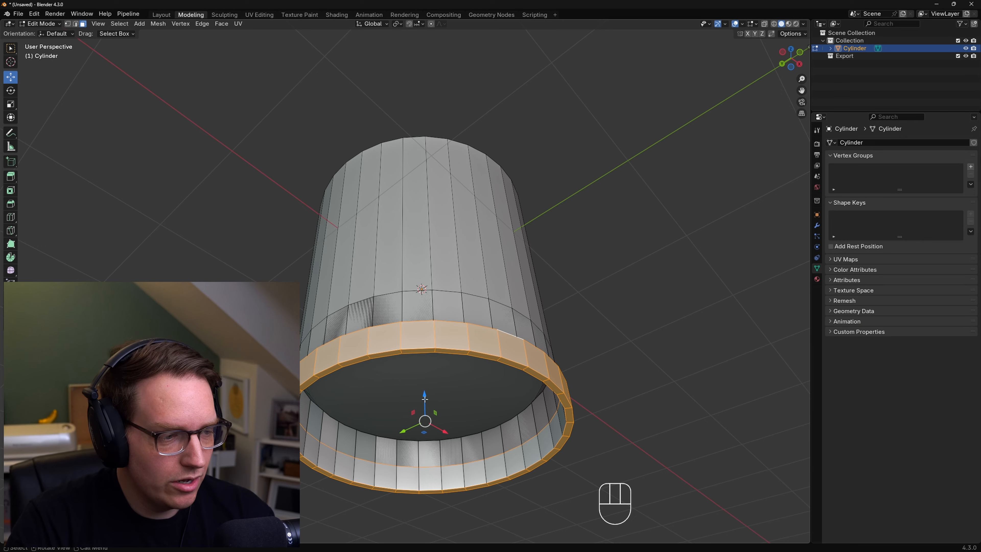
Step: Position the ring along Z just above the cylinder's lower bevel and clear the selection
{"action": "left_click_drag", "start_coordinate": [425, 398], "coordinate": [425, 294]}
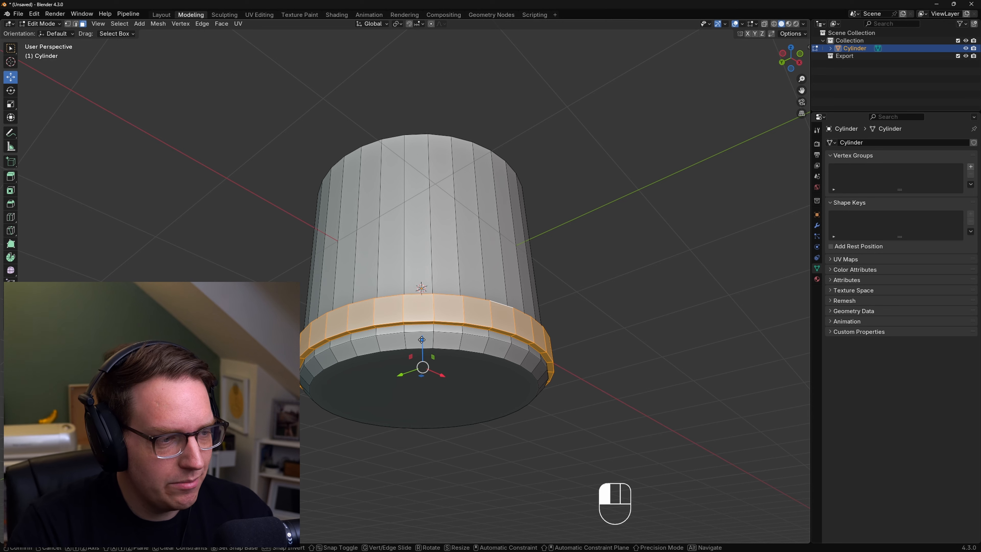
{"action": "left_click_drag", "start_coordinate": [422, 339], "coordinate": [423, 325]}
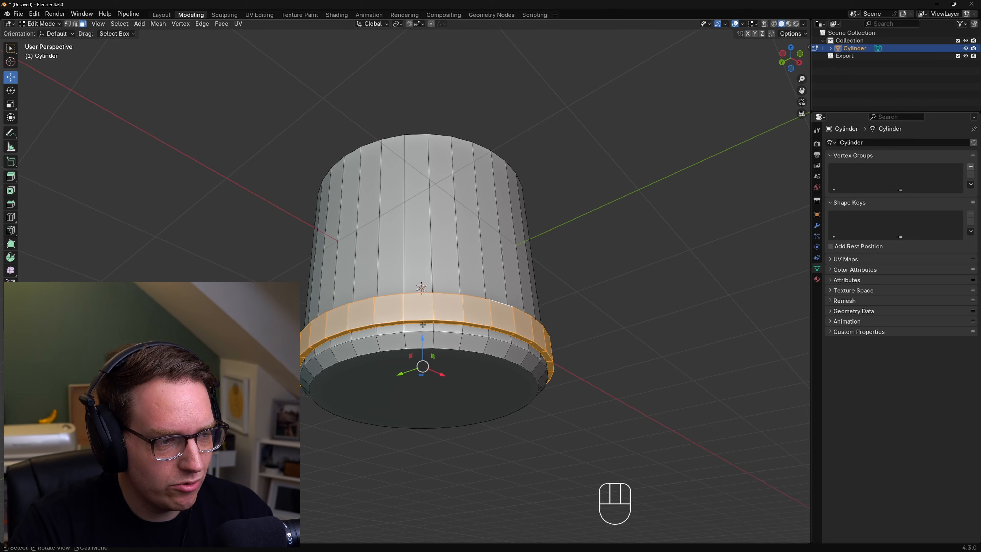
{"action": "scroll", "coordinate": [423, 325], "scroll_direction": "down", "scroll_amount": 1}
{"action": "middle_click_drag", "start_coordinate": [423, 325], "coordinate": [428, 357]}
{"action": "left_click", "coordinate": [526, 322]}
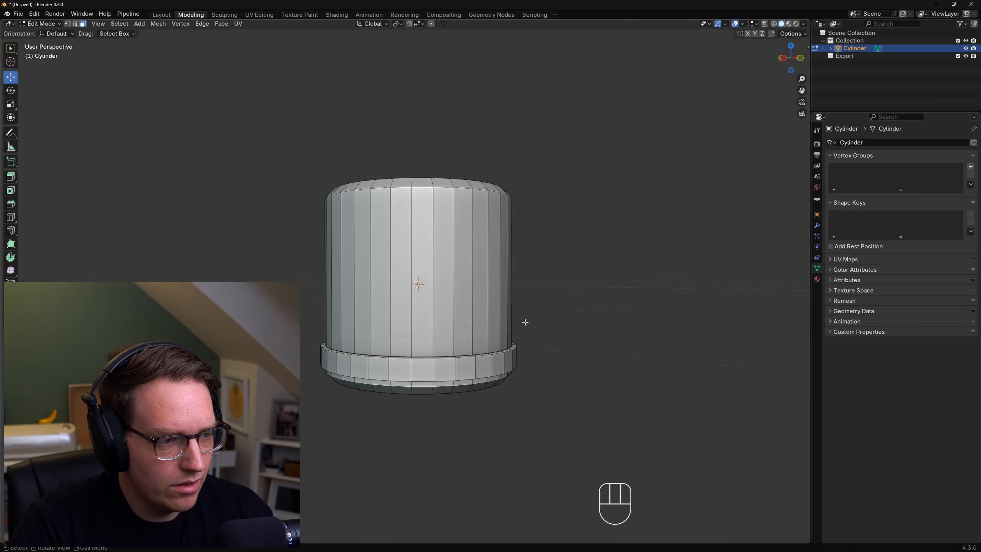
{"action": "middle_click_drag", "start_coordinate": [525, 323], "coordinate": [457, 296]}
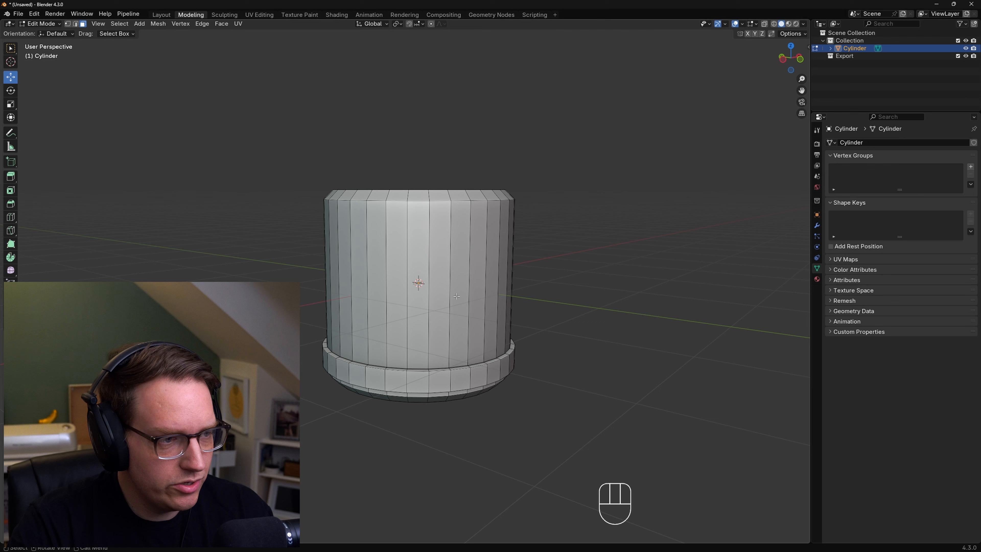
Step: Add one horizontal loop cut around the side above the lower ring and bevel it into a band of faces
{"action": "left_click", "coordinate": [450, 249]}
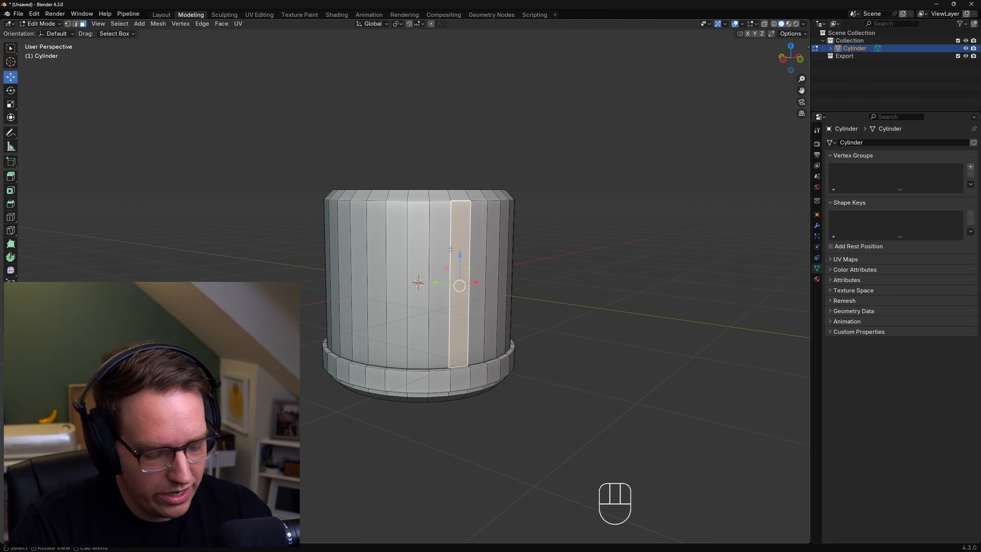
{"action": "key", "text": "2"}
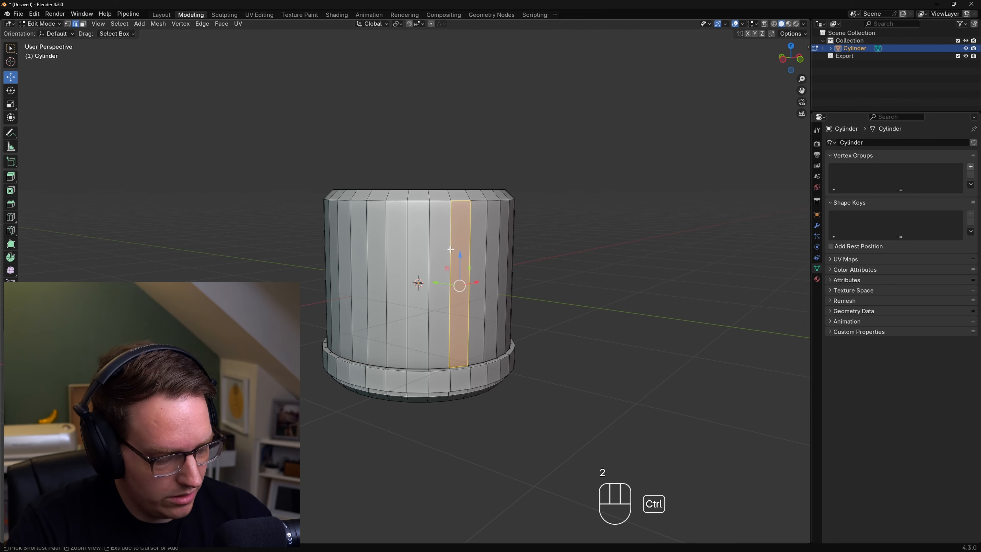
{"action": "key", "text": "ctrl+r"}
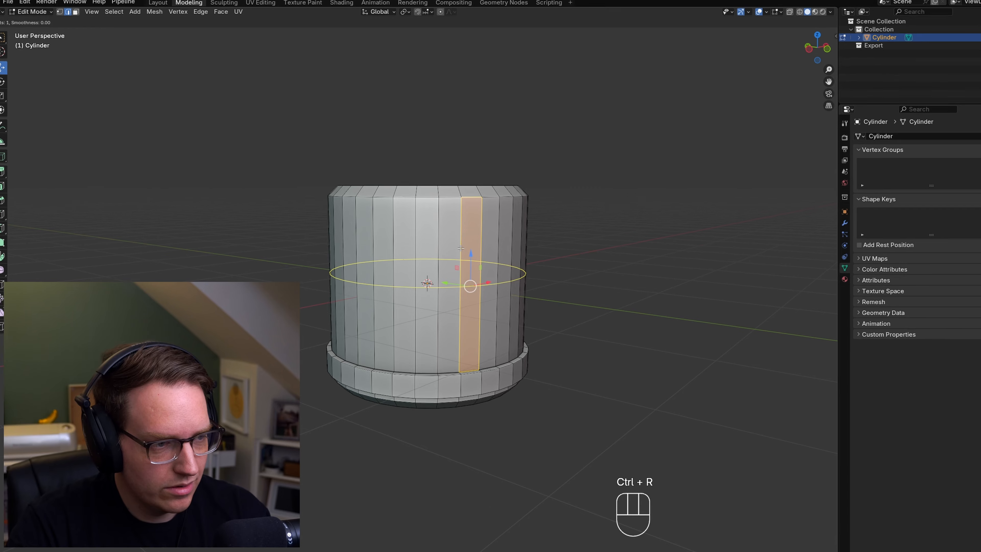
{"action": "left_click", "coordinate": [451, 250]}
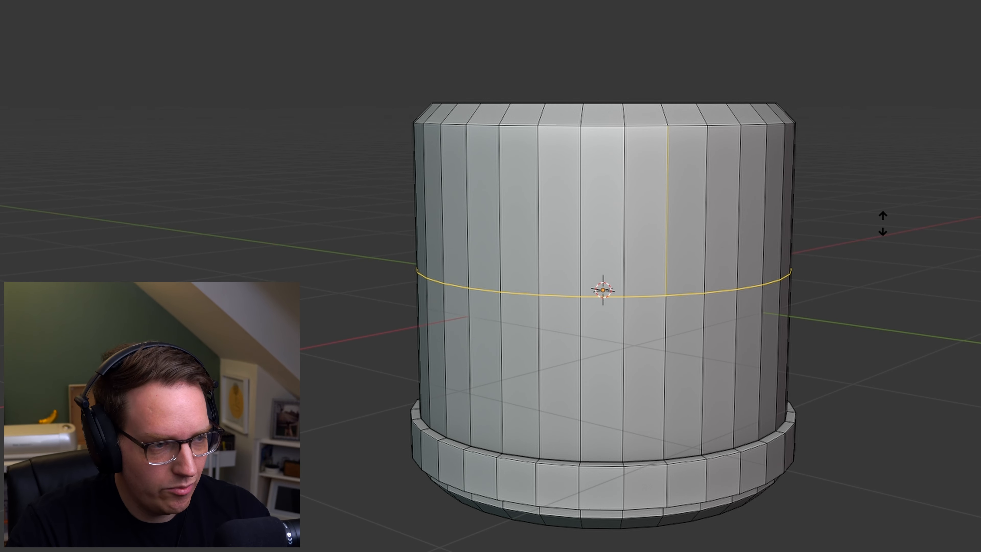
{"action": "left_click", "coordinate": [885, 222]}
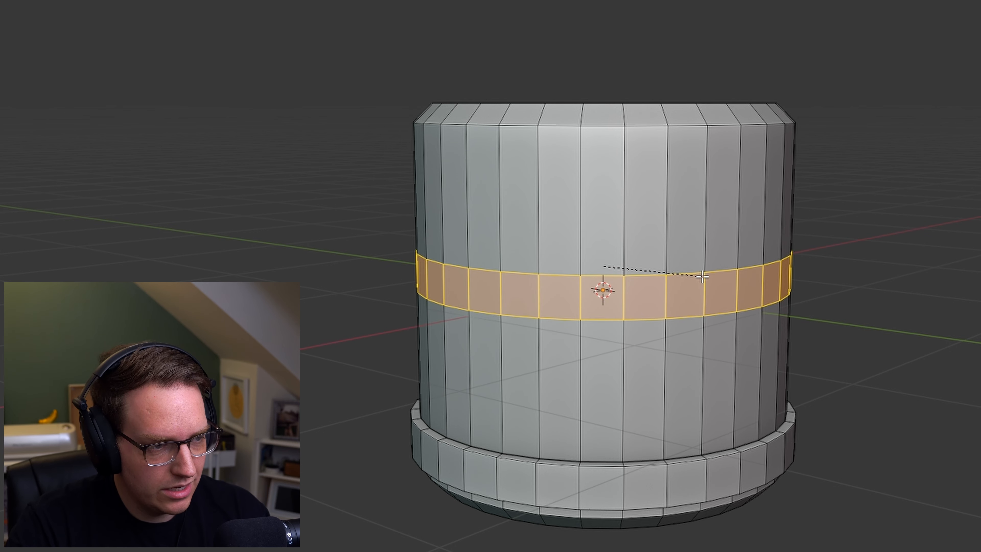
Step: Select the face loop of the new middle band and extrude the faces slightly outward along their normals
{"action": "left_click", "coordinate": [649, 296]}
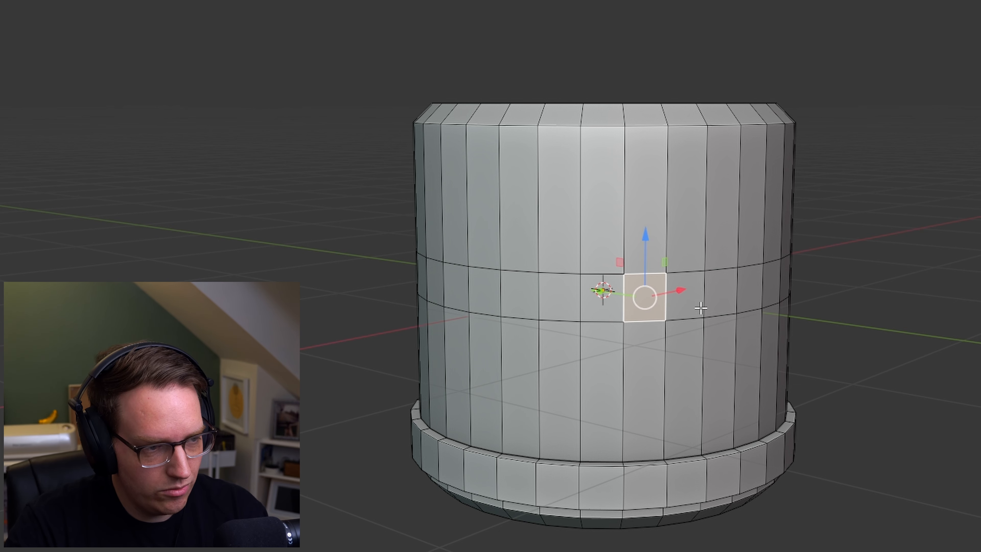
{"action": "left_click", "coordinate": [694, 293], "text": "alt"}
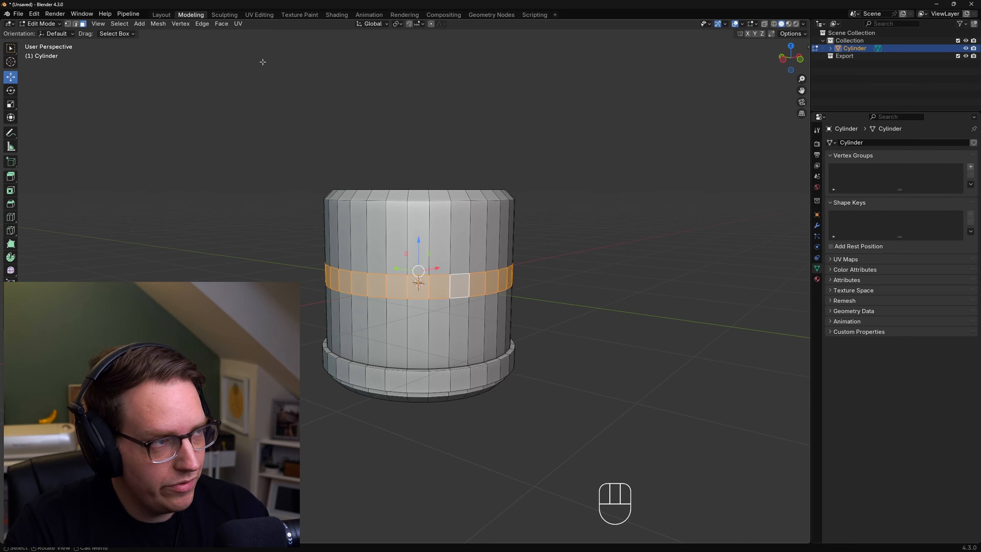
{"action": "left_click", "coordinate": [224, 25]}
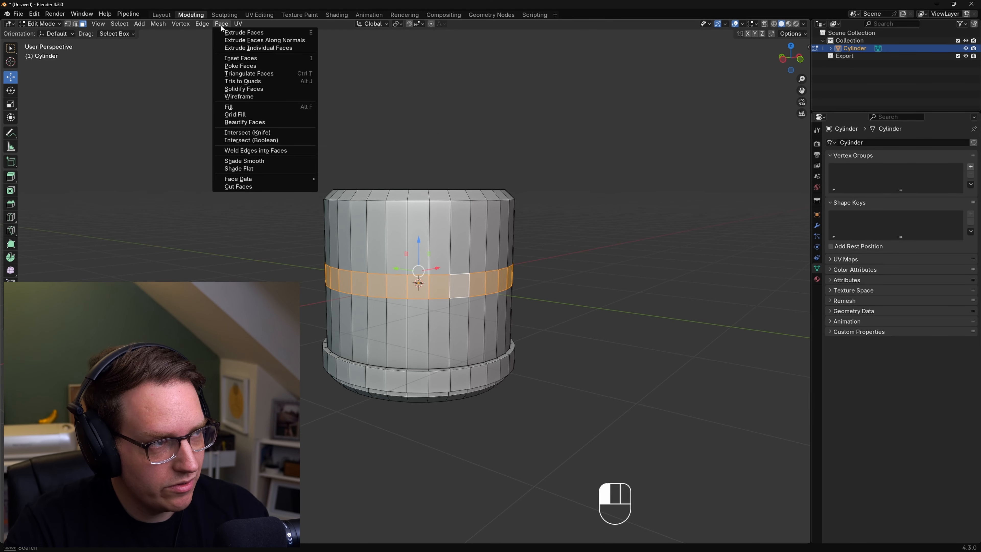
{"action": "left_click", "coordinate": [277, 41]}
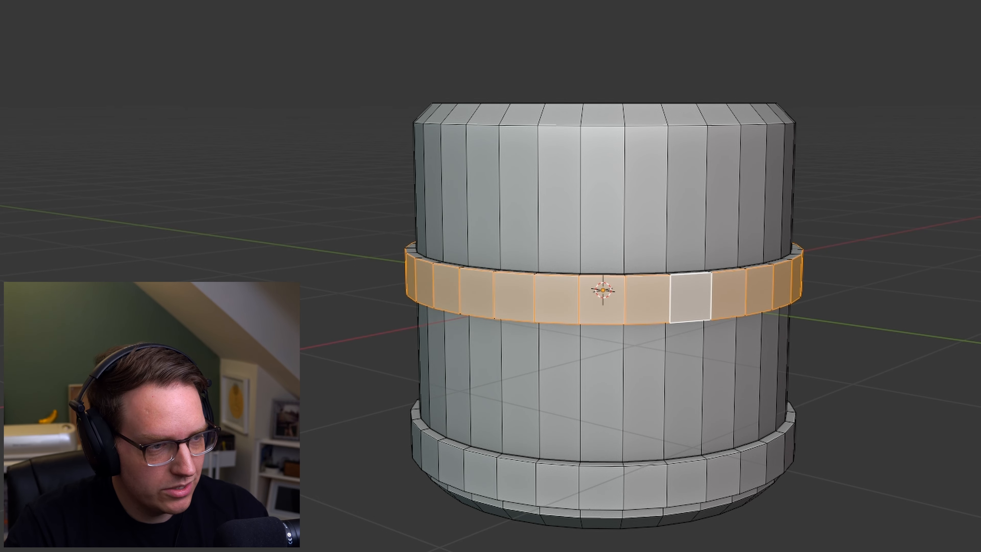
{"action": "key", "text": "Return"}
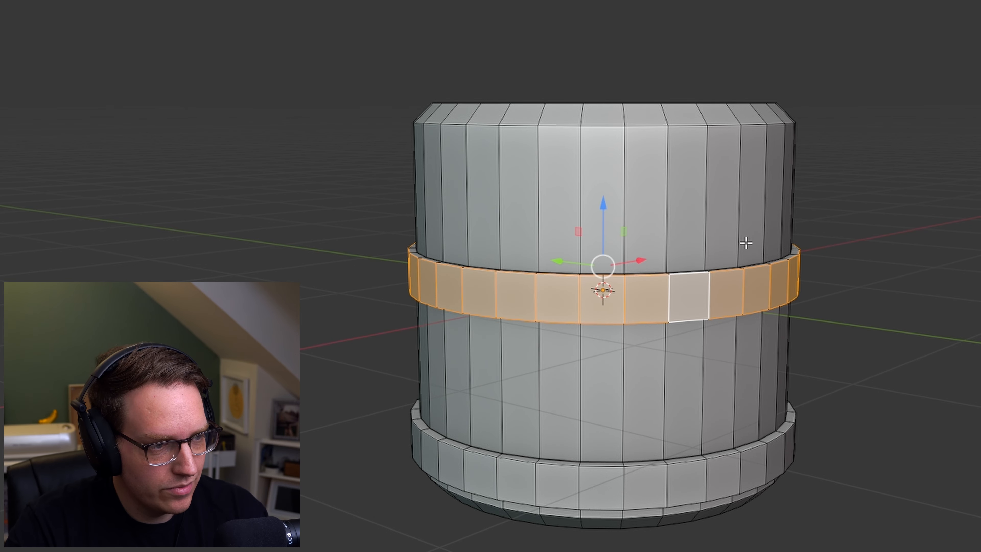
Step: Grow the selection from the second ring's outer faces to include its upper and lower side faces
{"action": "middle_click_drag", "start_coordinate": [741, 243], "coordinate": [740, 278]}
{"action": "scroll", "coordinate": [675, 360], "scroll_direction": "up", "scroll_amount": 1}
{"action": "middle_click_drag", "start_coordinate": [674, 368], "coordinate": [671, 360]}
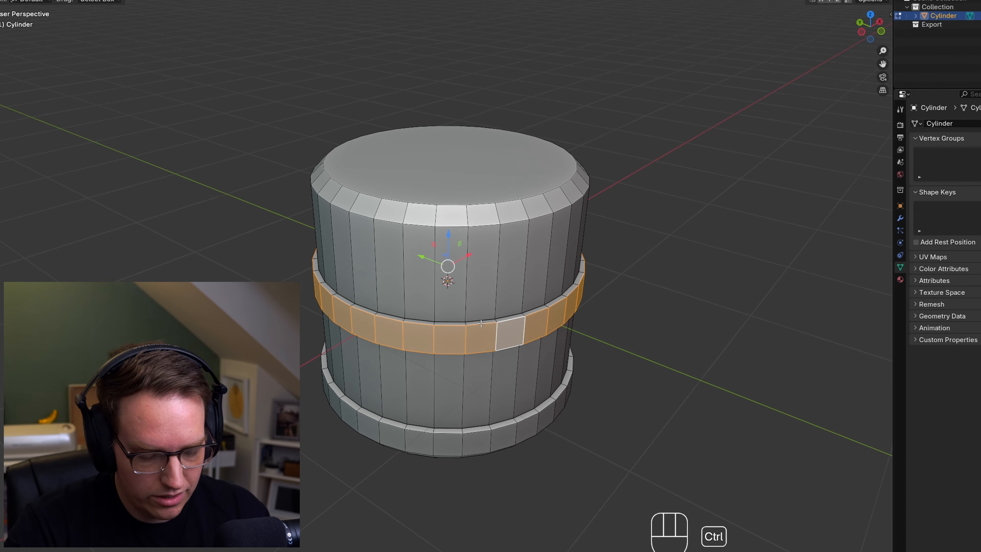
{"action": "key", "text": "ctrl+KP_Add"}
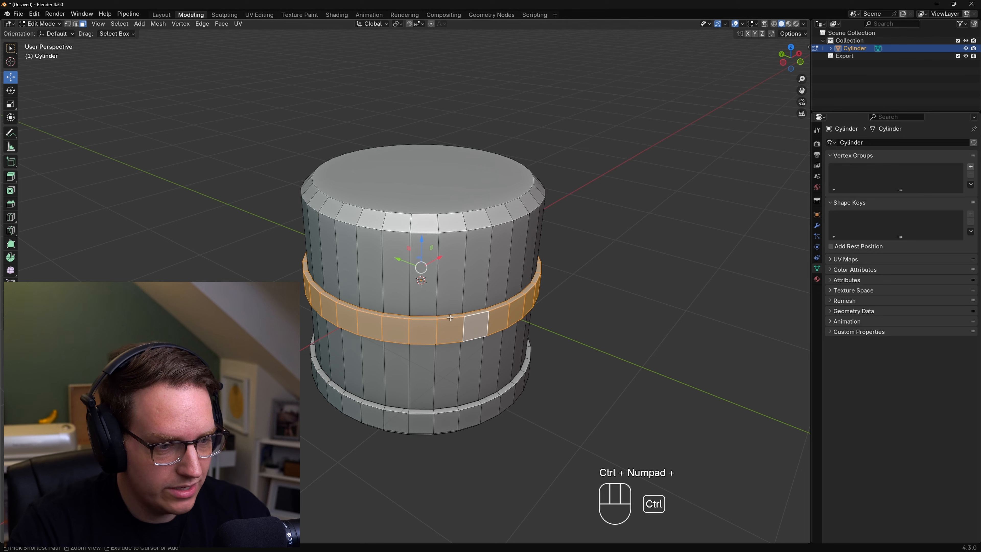
{"action": "middle_click_drag", "start_coordinate": [452, 307], "coordinate": [474, 311]}
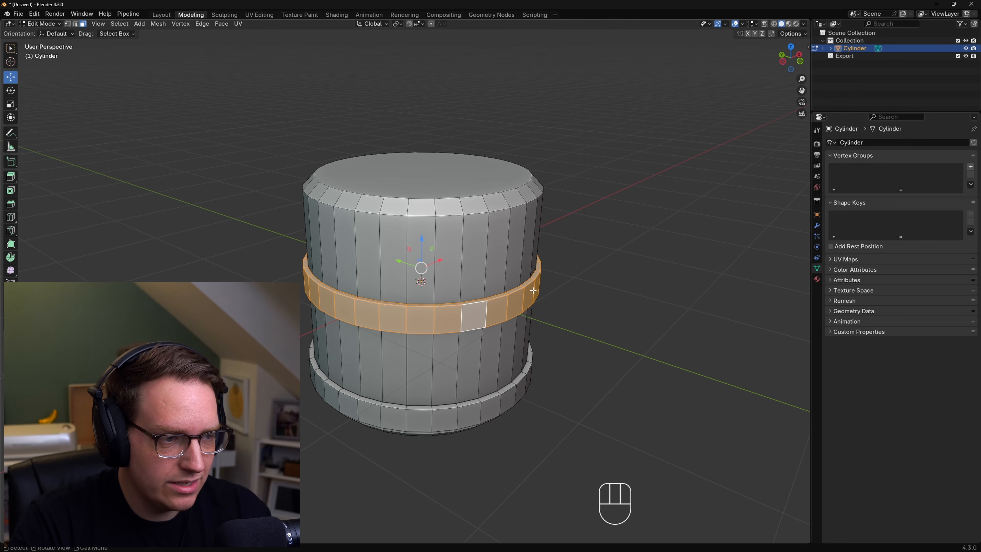
Step: Move the second ring up along Z to just below the cylinder's upper bevel and clear the selection
{"action": "middle_click_drag", "start_coordinate": [472, 301], "coordinate": [427, 240]}
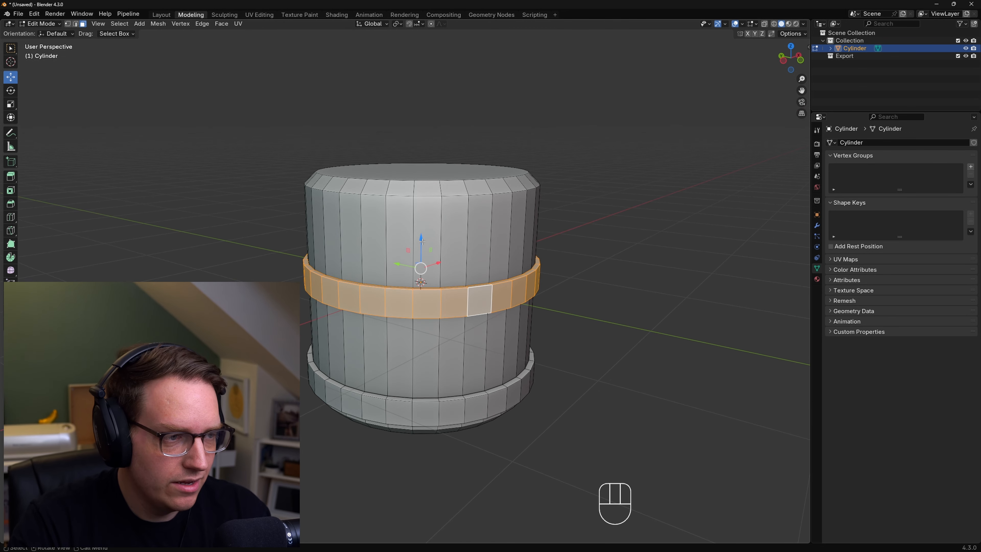
{"action": "left_click_drag", "start_coordinate": [422, 241], "coordinate": [422, 180]}
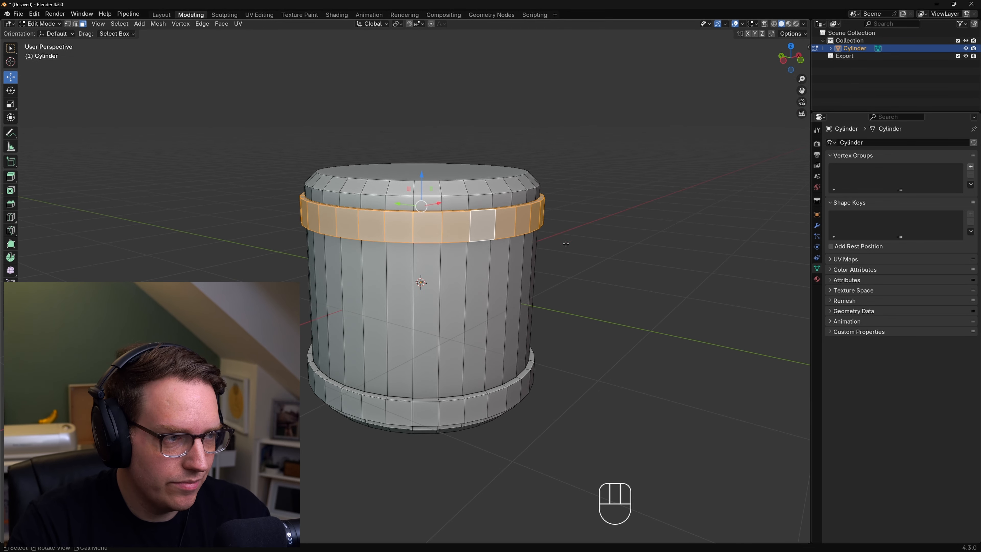
{"action": "left_click", "coordinate": [566, 244]}
{"action": "middle_click_drag", "start_coordinate": [552, 232], "coordinate": [452, 297]}
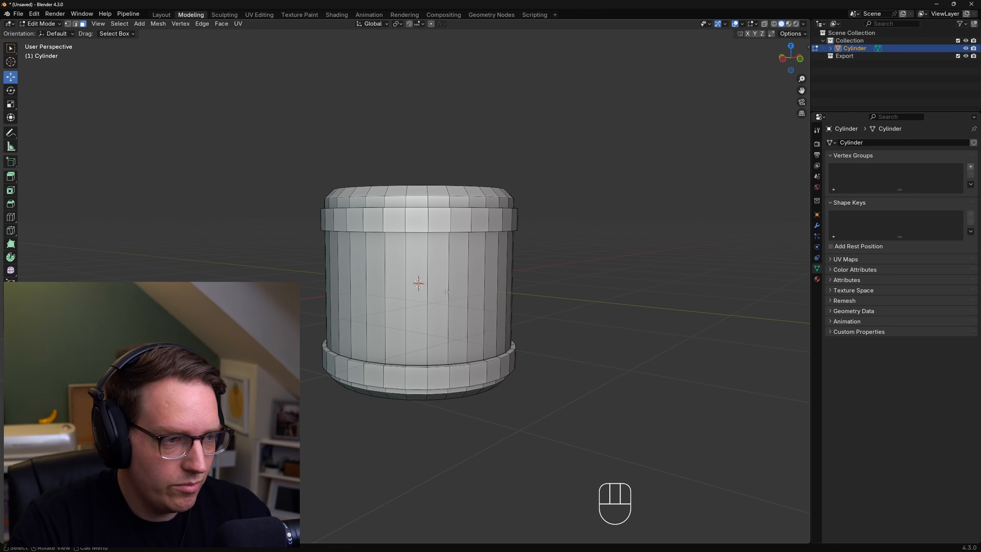
Step: Add a horizontal loop cut midway between the two rings and bevel it about 0.12 m into a band of faces
{"action": "left_click", "coordinate": [447, 292]}
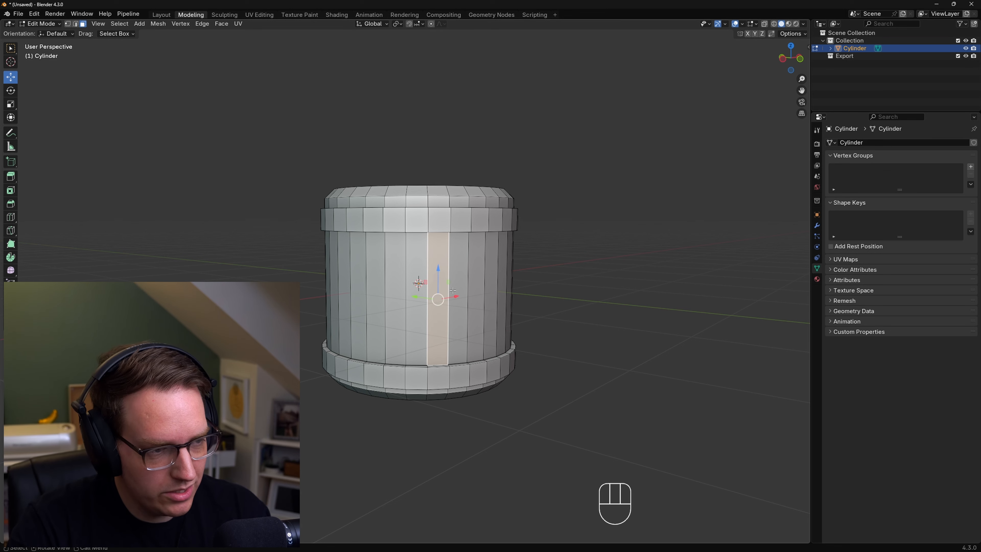
{"action": "key", "text": "ctrl+r"}
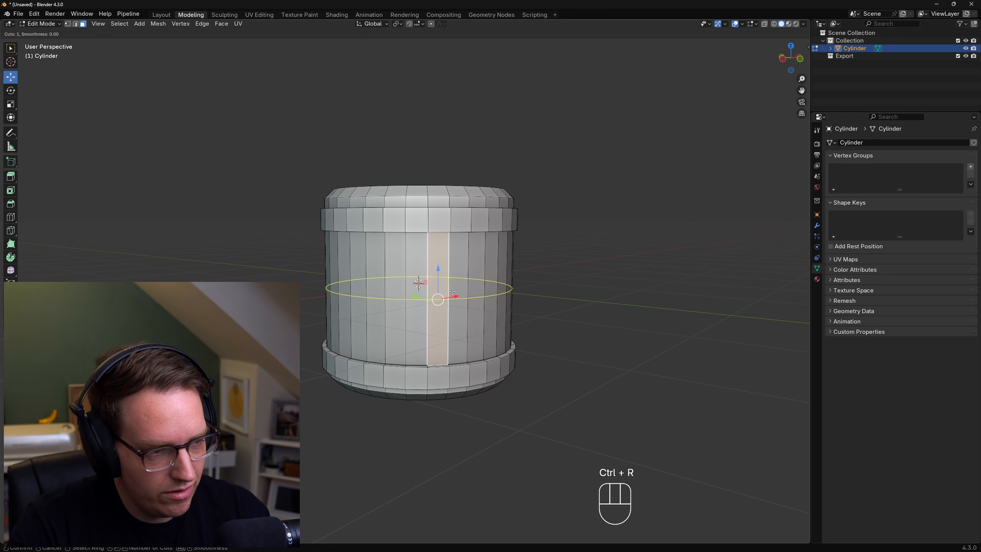
{"action": "left_click", "coordinate": [450, 289]}
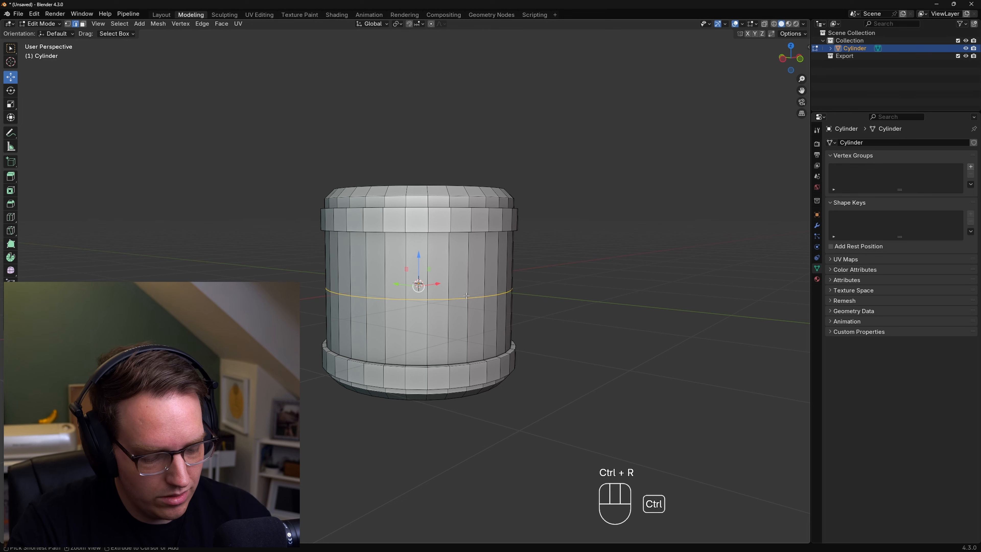
{"action": "key", "text": "ctrl+b"}
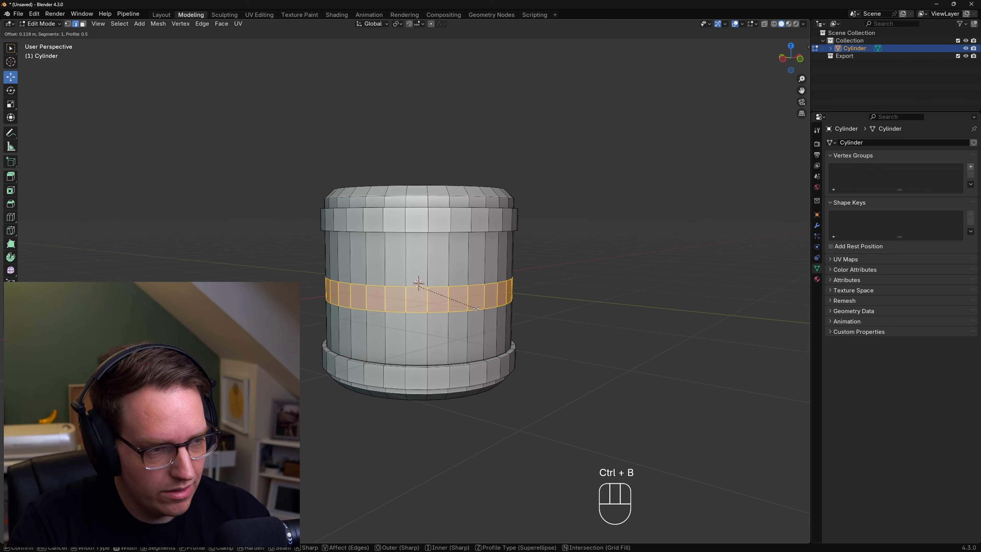
{"action": "left_click", "coordinate": [477, 309]}
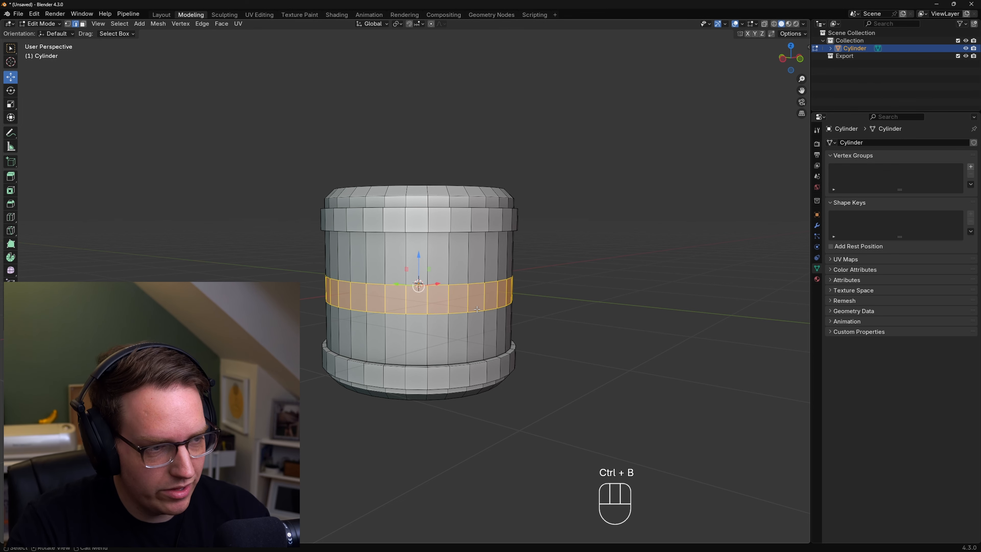
Step: Extrude the middle band's faces slightly outward along their normals into a third ring and clear the selection
{"action": "left_click", "coordinate": [203, 24]}
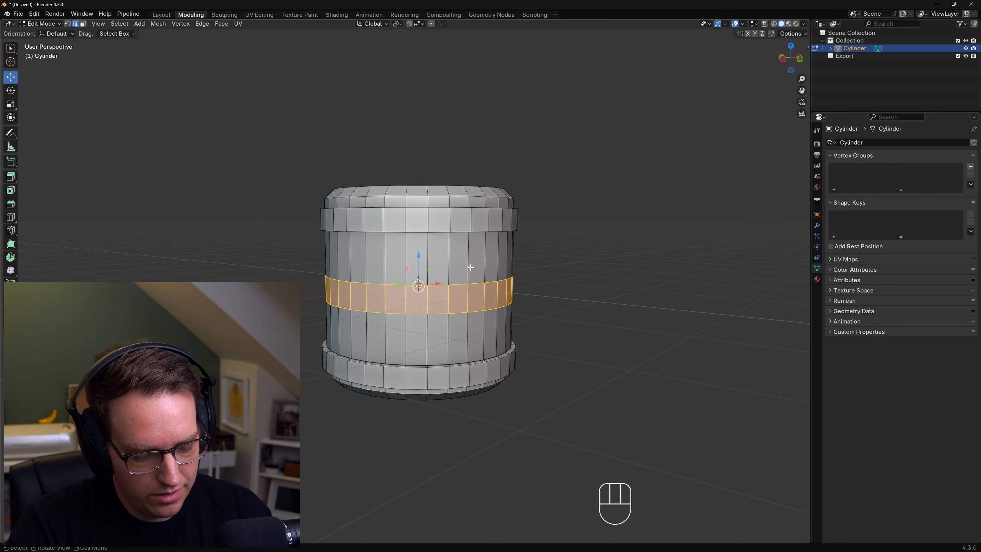
{"action": "left_click", "coordinate": [221, 23]}
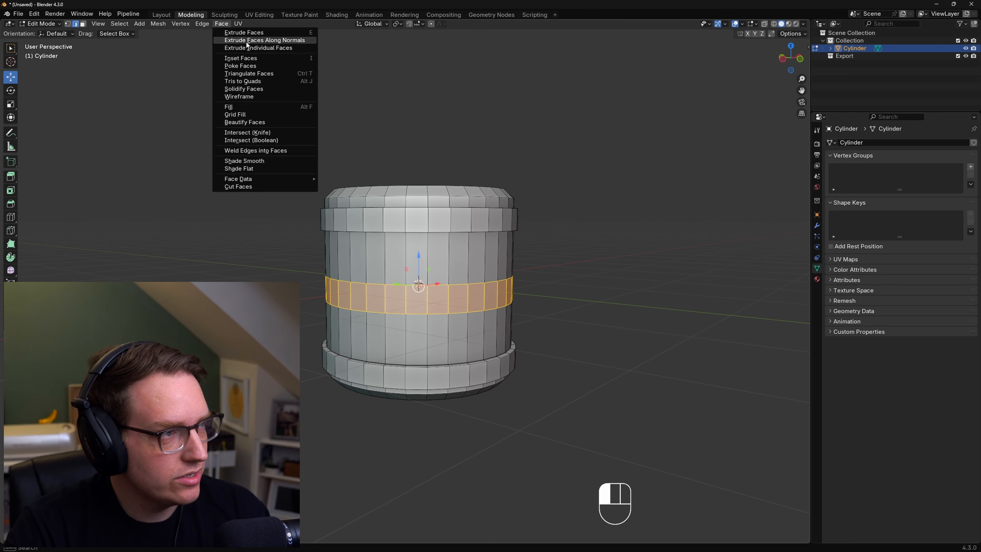
{"action": "left_click", "coordinate": [229, 40]}
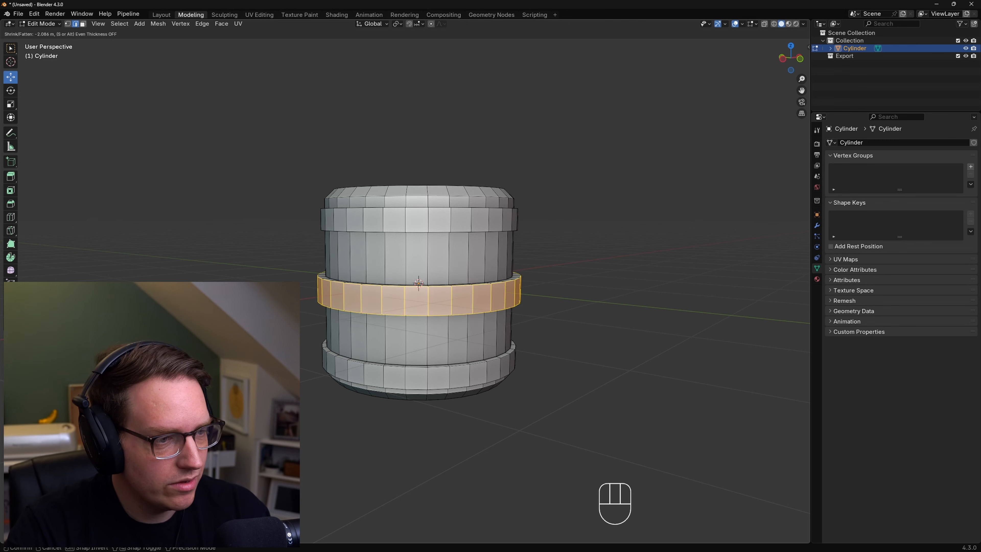
{"action": "left_click", "coordinate": [438, 136]}
{"action": "left_click", "coordinate": [575, 180]}
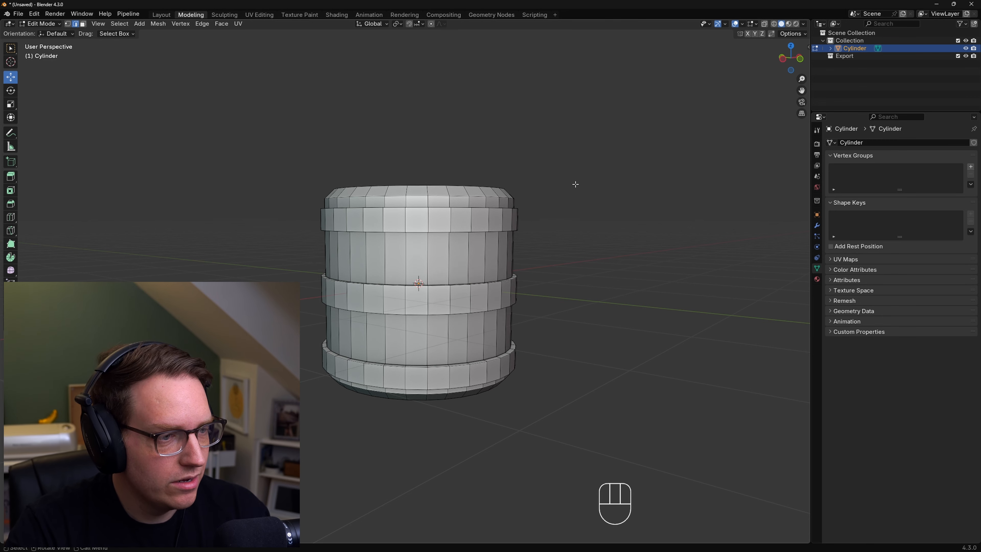
Step: Return to Object Mode and inspect the three-ringed barrel from several angles and distances
{"action": "middle_click_drag", "start_coordinate": [574, 180], "coordinate": [577, 200]}
{"action": "key", "text": "Tab"}
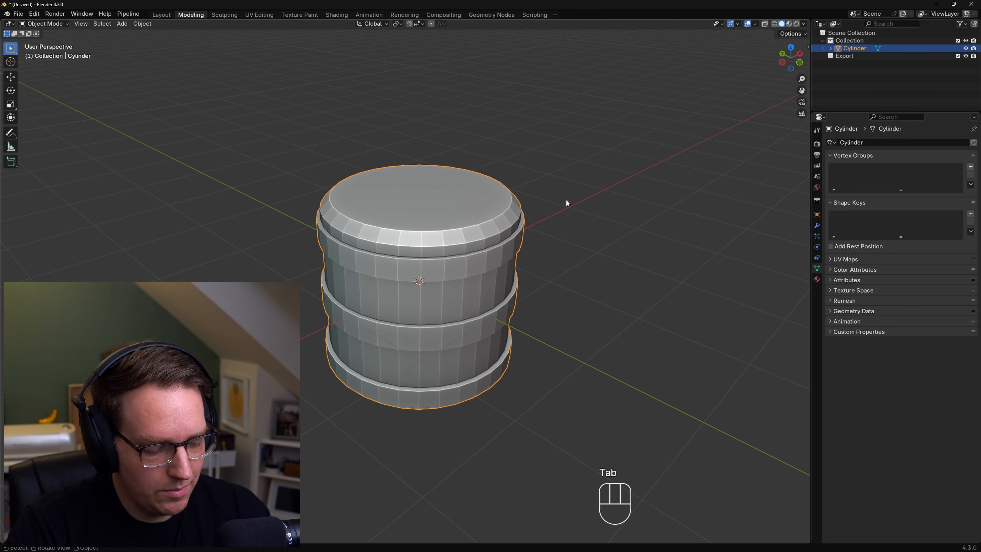
{"action": "scroll", "coordinate": [566, 201], "scroll_direction": "down", "scroll_amount": 2}
{"action": "middle_click_drag", "start_coordinate": [556, 207], "coordinate": [477, 233]}
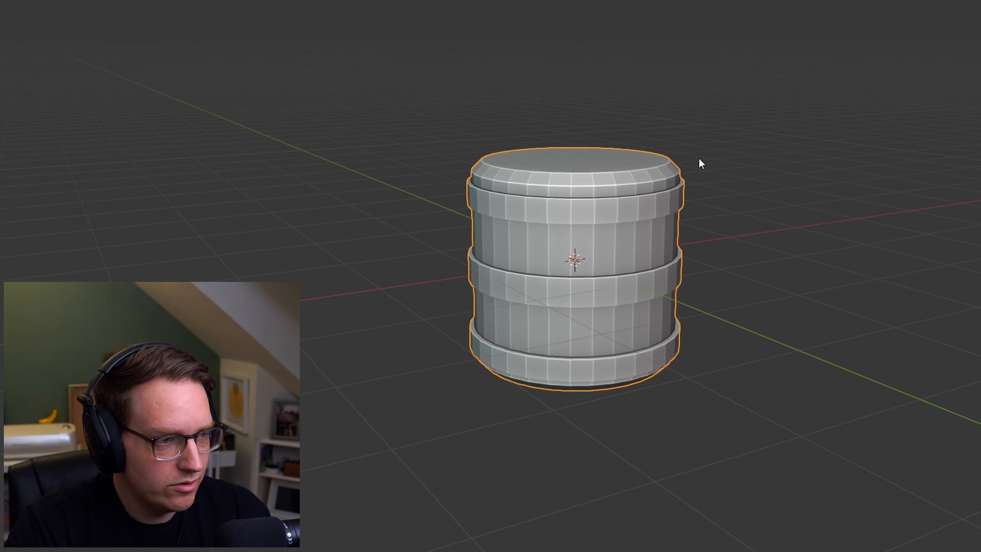
{"action": "scroll", "coordinate": [589, 226], "scroll_direction": "up", "scroll_amount": 2}
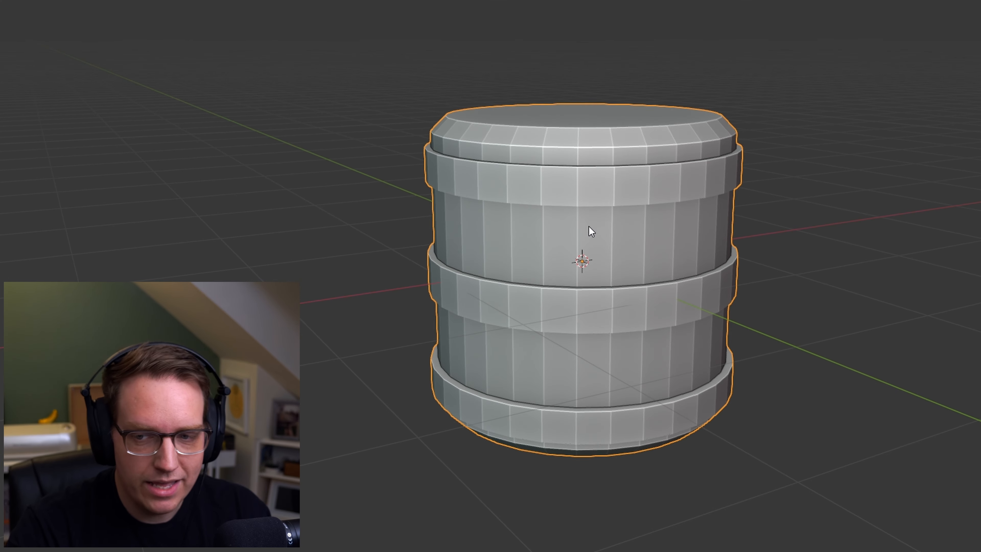
{"action": "middle_click_drag", "start_coordinate": [589, 226], "coordinate": [586, 204]}
{"action": "scroll", "coordinate": [588, 181], "scroll_direction": "up", "scroll_amount": 1}
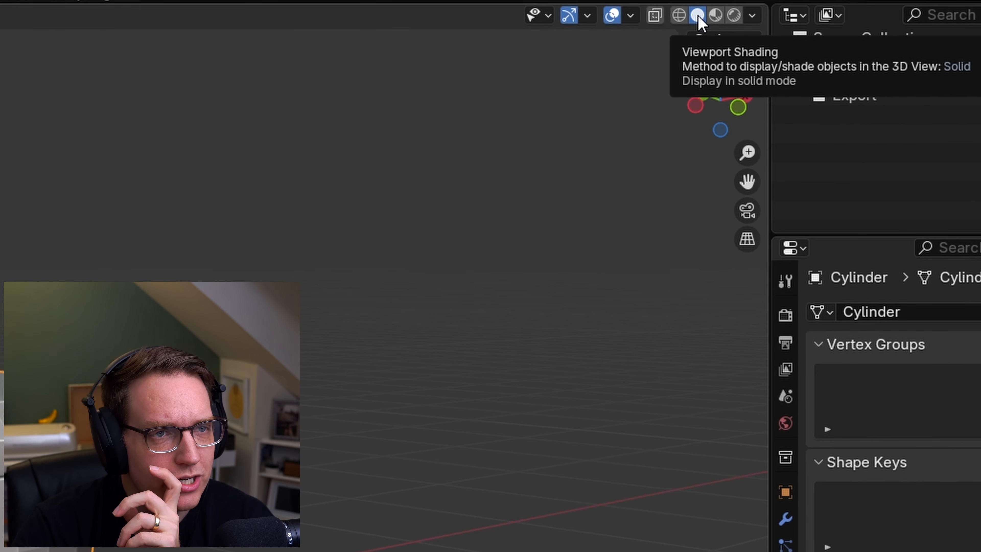
Step: Toggle Cavity off and back on in the solid viewport shading options, with its type set to Both
{"action": "left_click", "coordinate": [752, 16]}
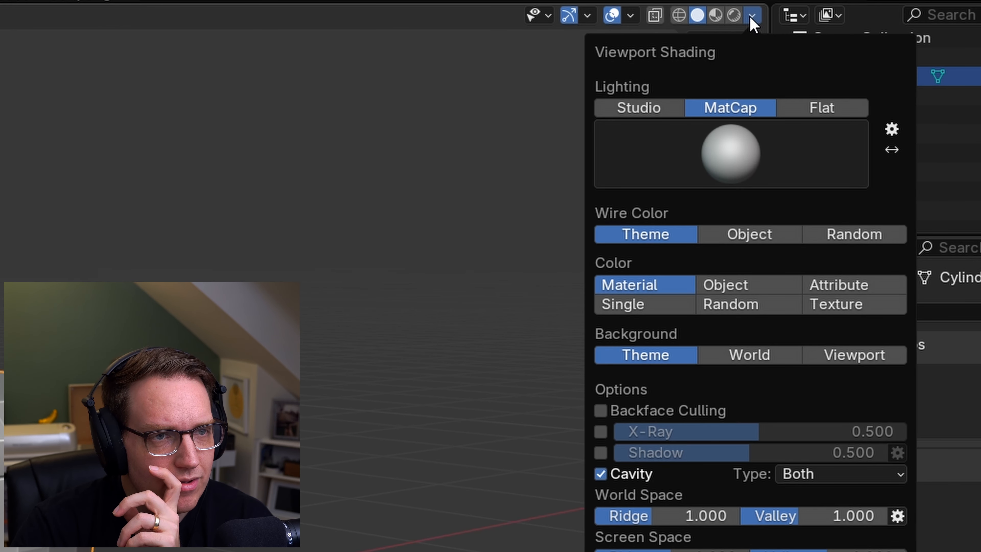
{"action": "left_click", "coordinate": [601, 474]}
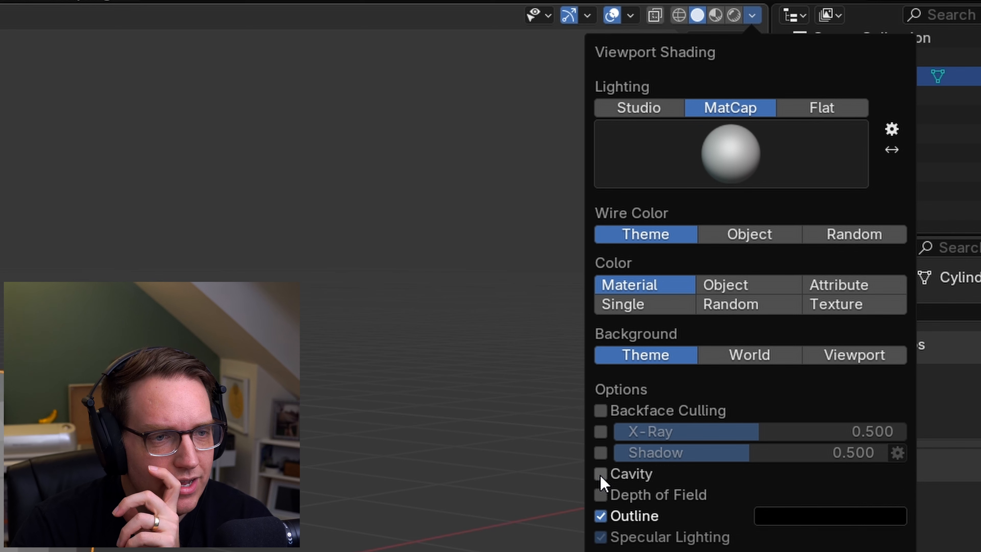
{"action": "left_click", "coordinate": [601, 475]}
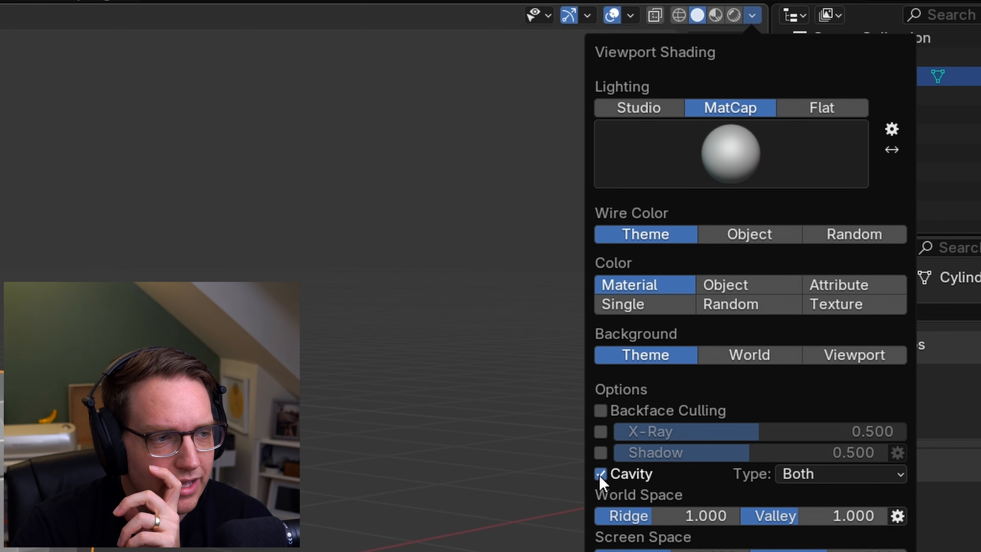
{"action": "left_click", "coordinate": [858, 473]}
{"action": "left_click", "coordinate": [836, 543]}
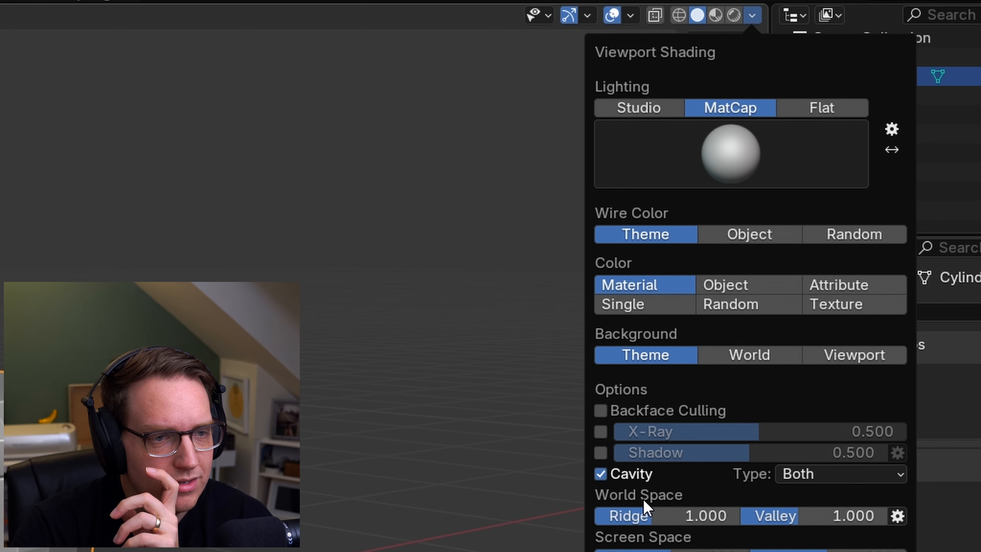
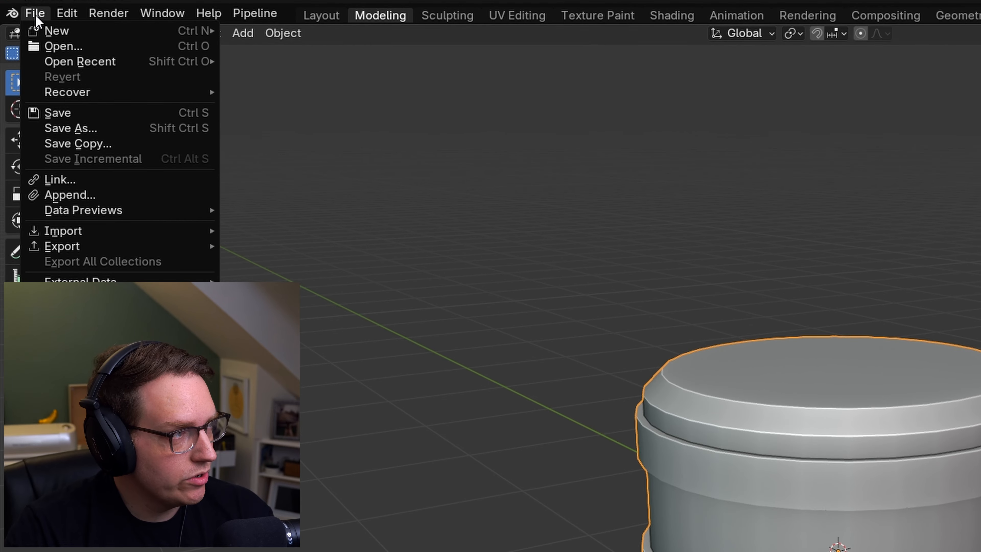
Step: Start an FBX export into the Desktop's TutorialTemp folder and name the file Container
{"action": "mouse_move", "coordinate": [104, 212]}
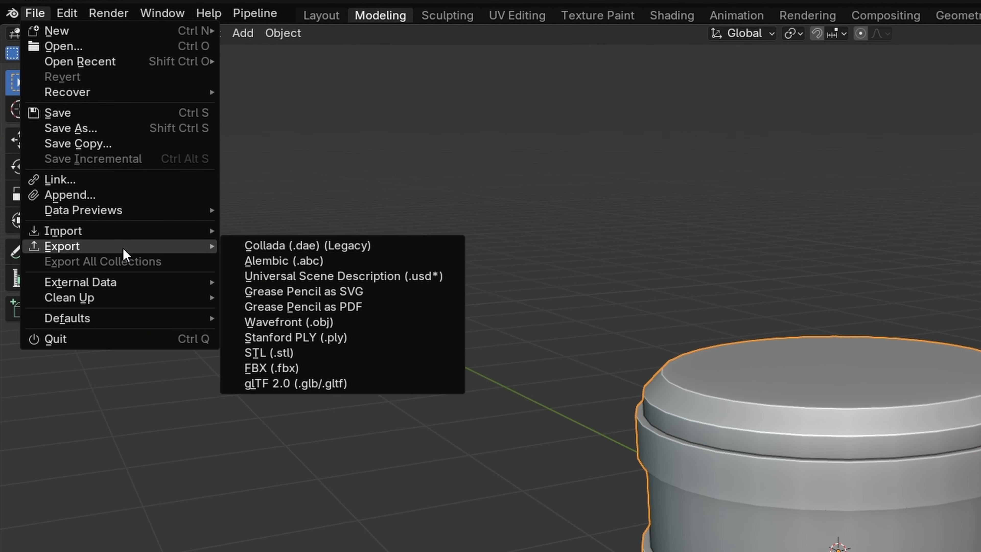
{"action": "left_click", "coordinate": [325, 370]}
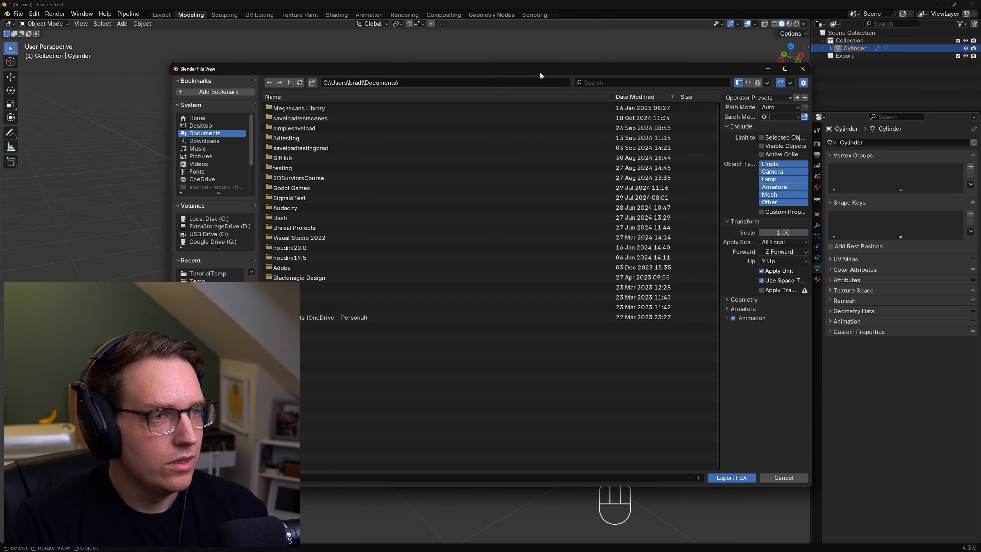
{"action": "left_click", "coordinate": [201, 125]}
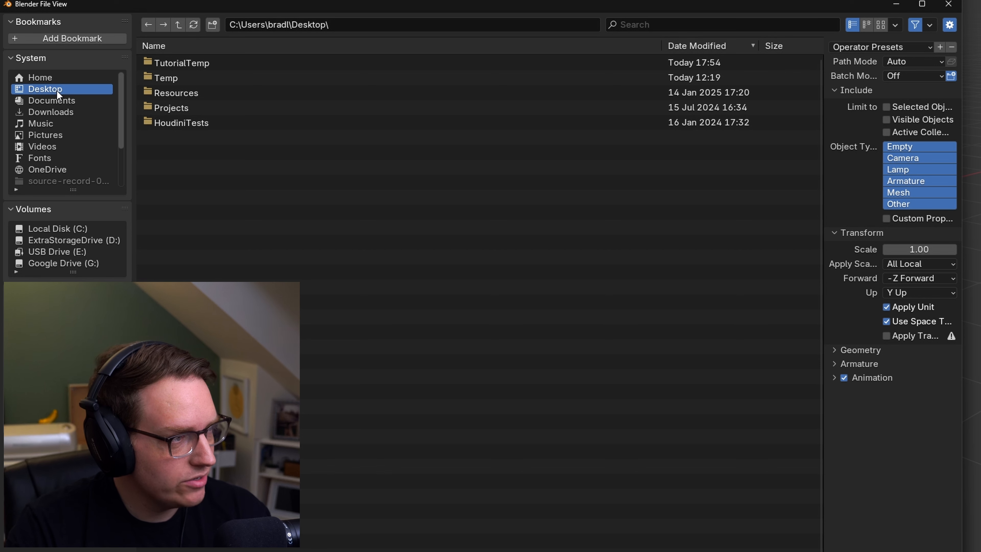
{"action": "double_click", "coordinate": [191, 64]}
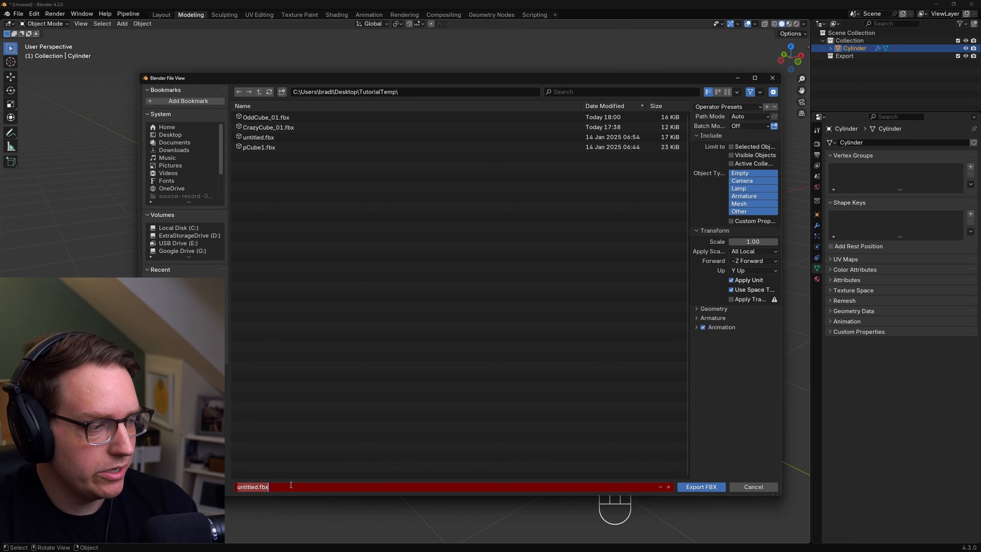
{"action": "key", "text": "BackSpace"}
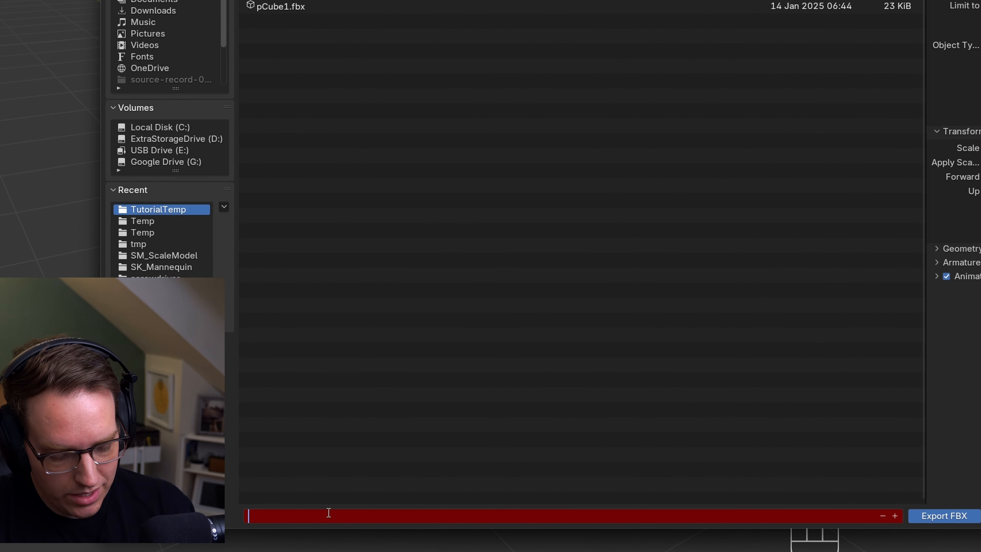
{"action": "type", "text": "Container"}
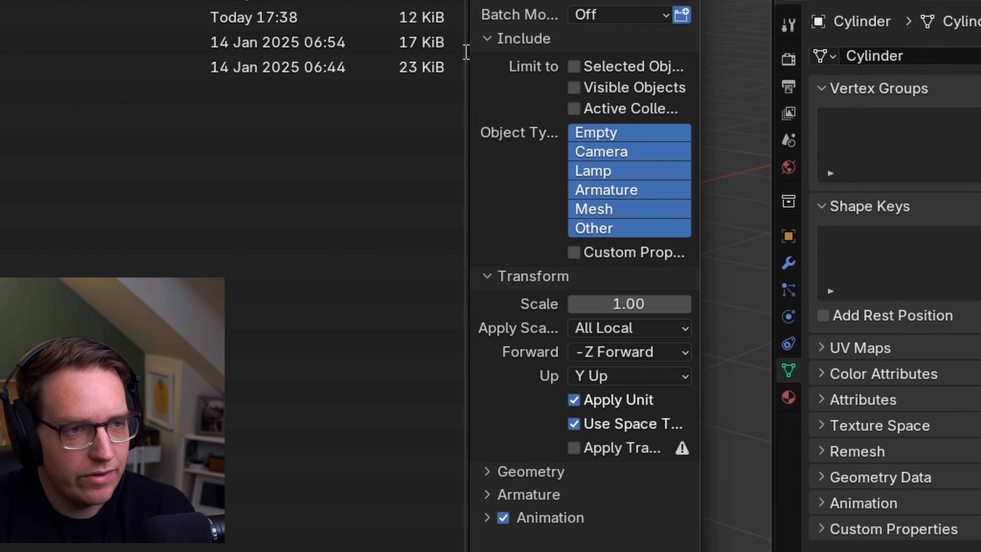
Step: Limit the FBX export to selected objects, and deselect and reselect the barrel in the viewport beside the dialog
{"action": "left_click_drag", "start_coordinate": [607, 1], "coordinate": [486, 5]}
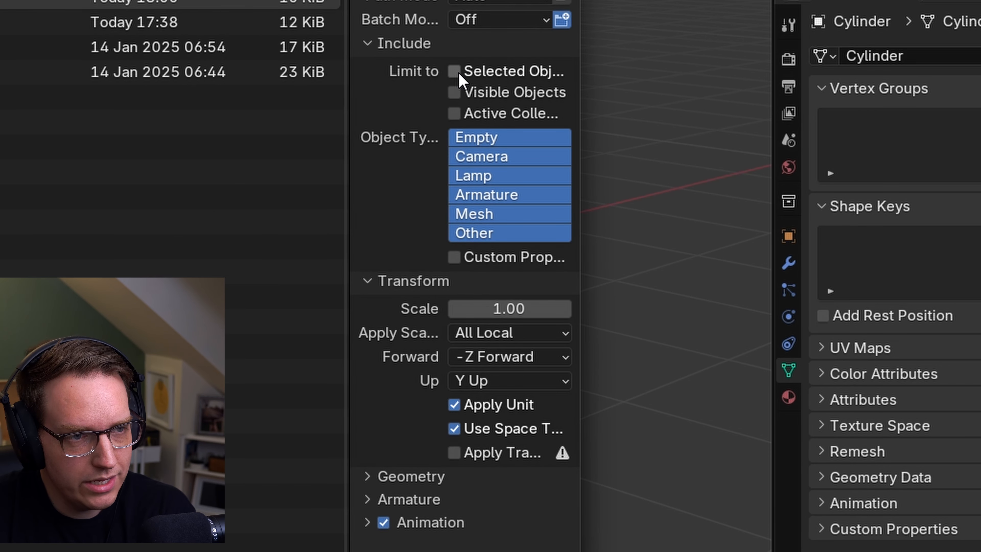
{"action": "left_click_drag", "start_coordinate": [345, 106], "coordinate": [226, 105]}
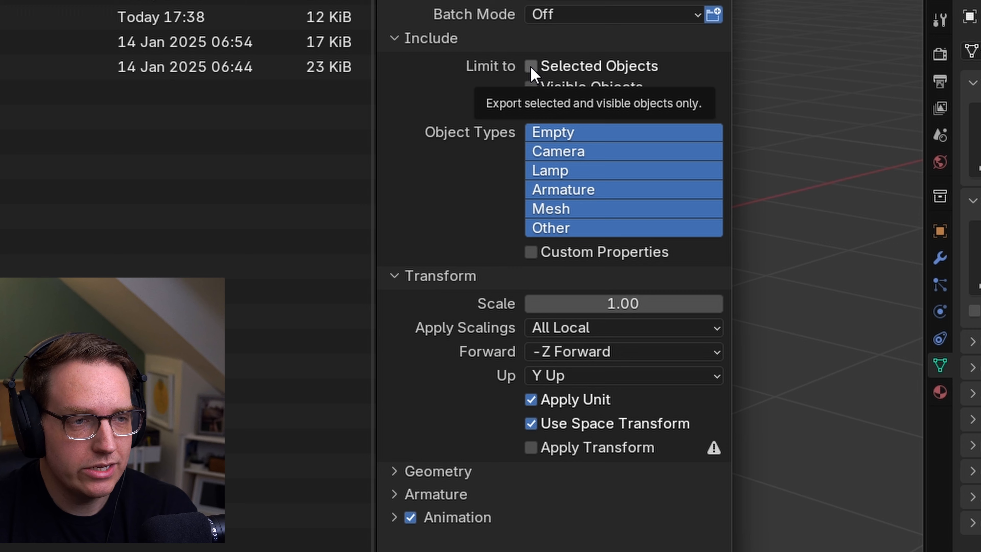
{"action": "left_click", "coordinate": [379, 72]}
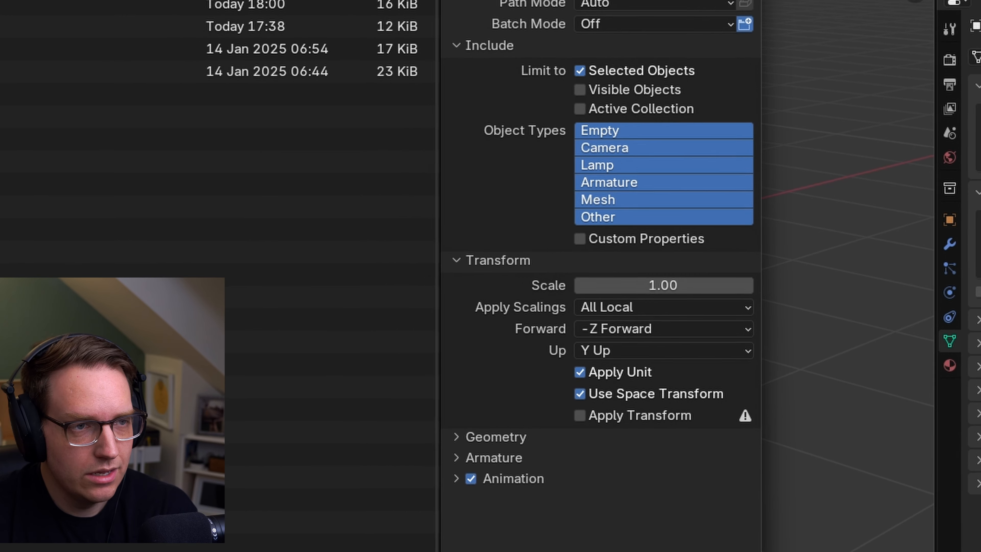
{"action": "left_click_drag", "start_coordinate": [712, 2], "coordinate": [292, 35]}
{"action": "left_click", "coordinate": [606, 218]}
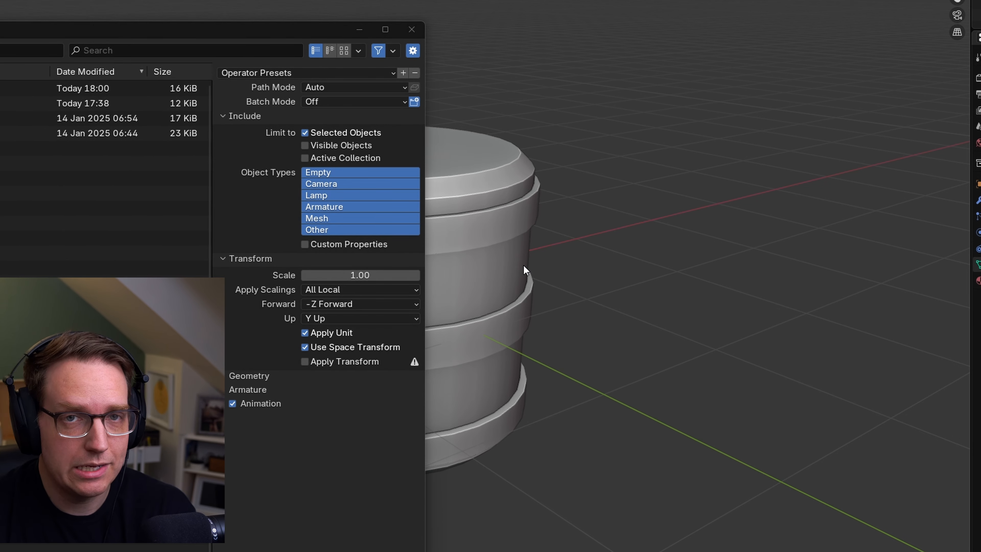
{"action": "left_click", "coordinate": [488, 206]}
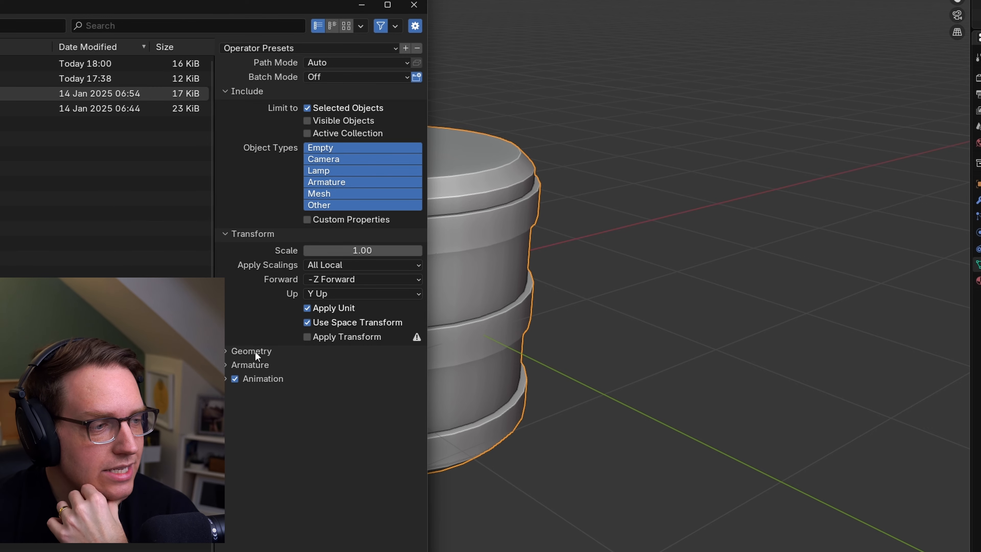
Step: Set the export's geometry smoothing to Face, turn off baked animation, and reposition the export dialog over the viewport
{"action": "left_click", "coordinate": [253, 352]}
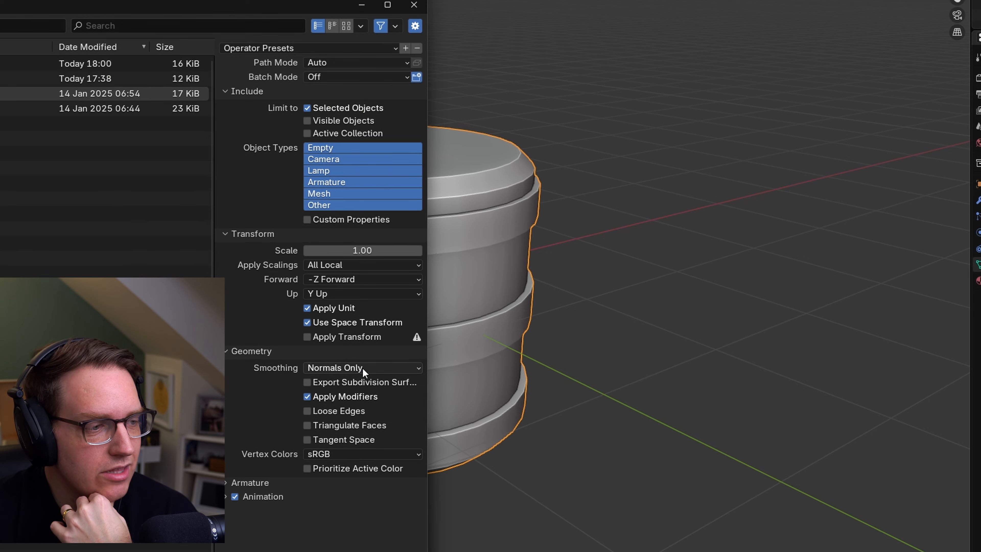
{"action": "left_click", "coordinate": [349, 368]}
{"action": "left_click", "coordinate": [348, 395]}
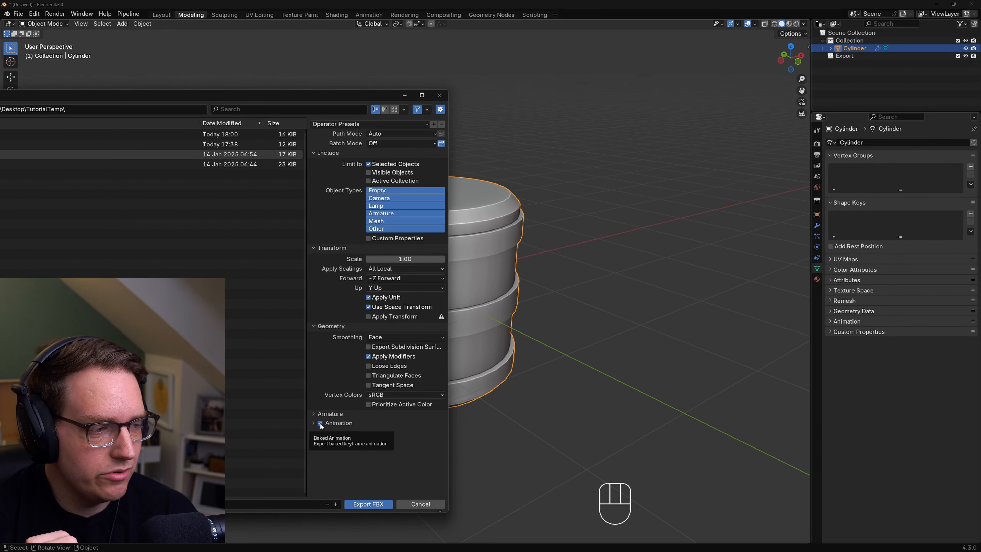
{"action": "left_click", "coordinate": [320, 423]}
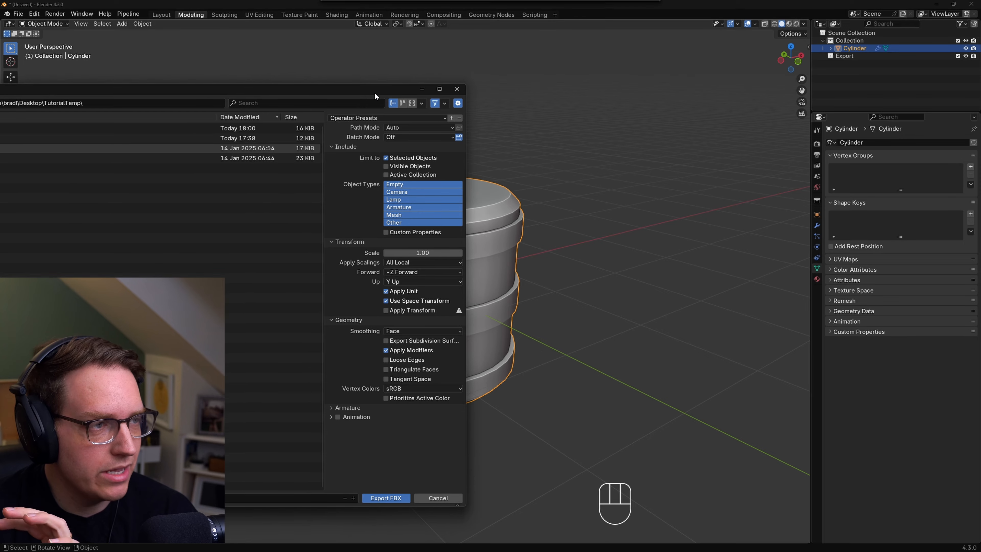
{"action": "left_click_drag", "start_coordinate": [375, 92], "coordinate": [353, 112]}
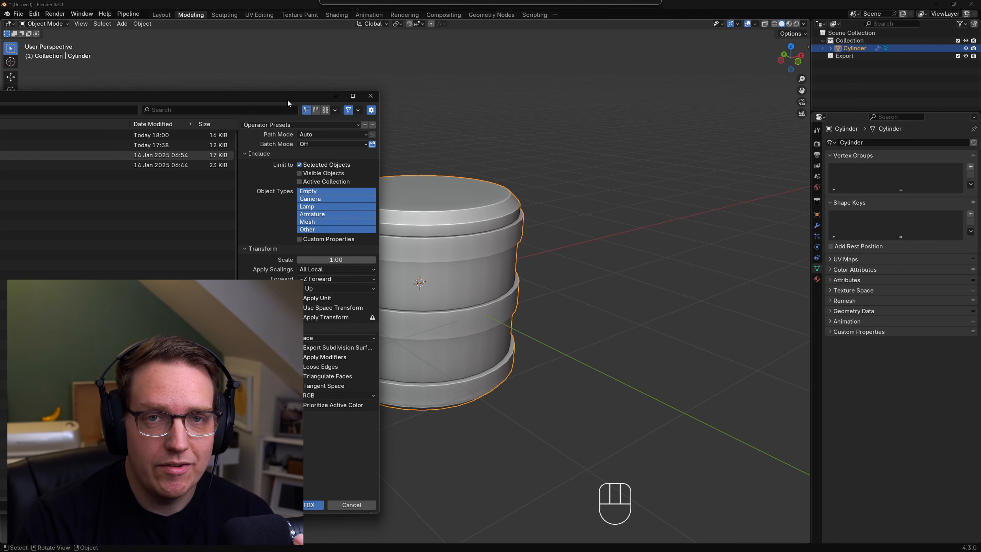
{"action": "left_click_drag", "start_coordinate": [287, 99], "coordinate": [601, 92]}
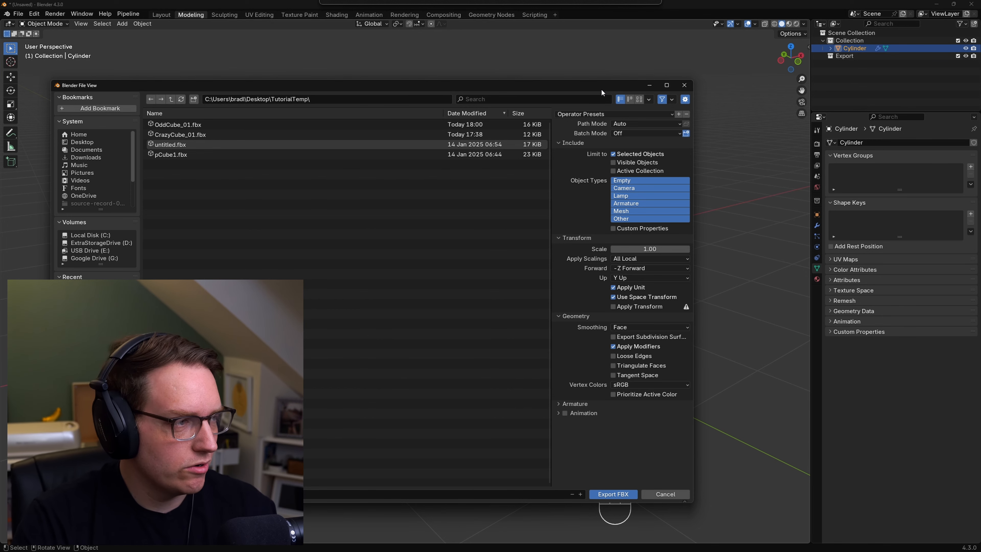
{"action": "left_click_drag", "start_coordinate": [602, 89], "coordinate": [601, 90]}
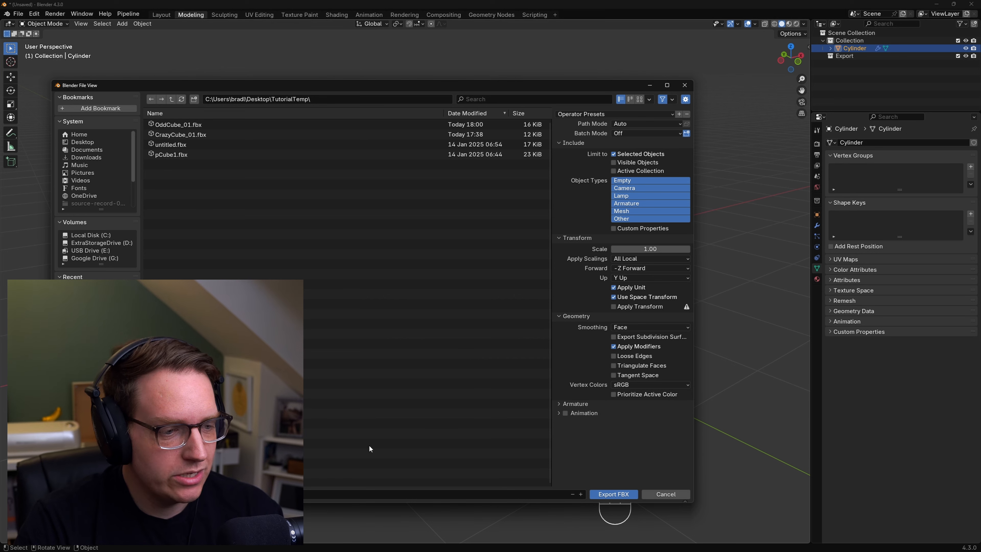
Step: Complete the FBX export, and in Unreal Engine create a new level from the Basic template
{"action": "left_click", "coordinate": [614, 496]}
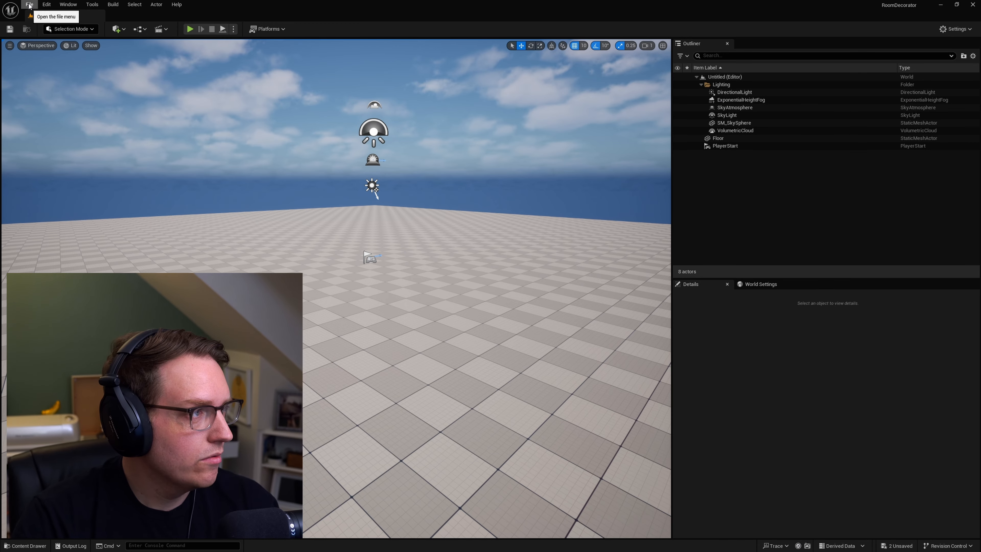
{"action": "left_click", "coordinate": [29, 5]}
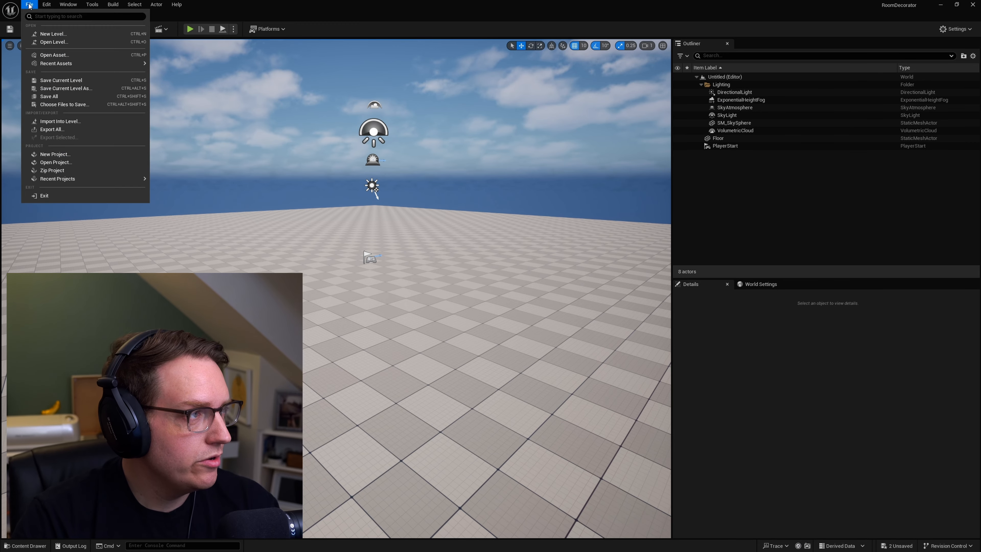
{"action": "left_click", "coordinate": [61, 34]}
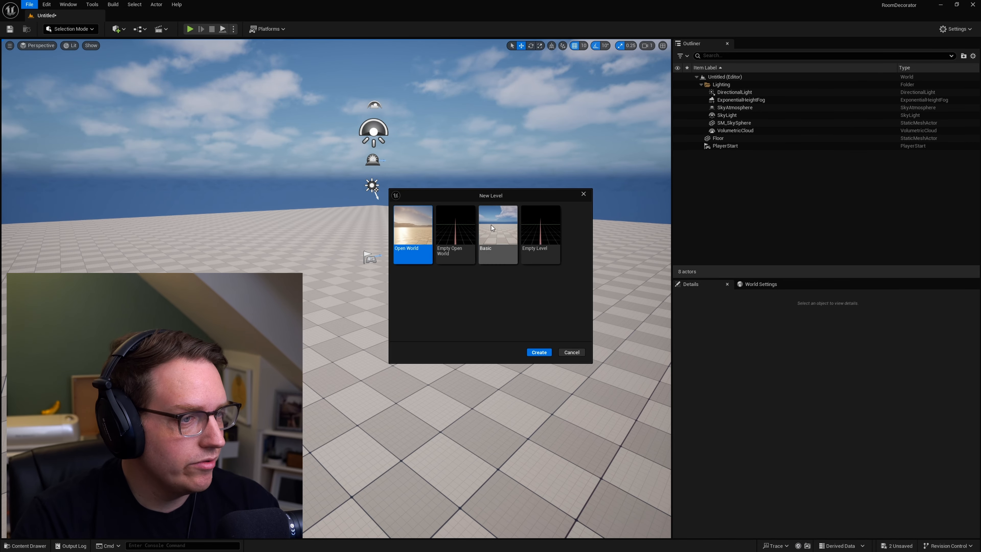
{"action": "left_click", "coordinate": [498, 236]}
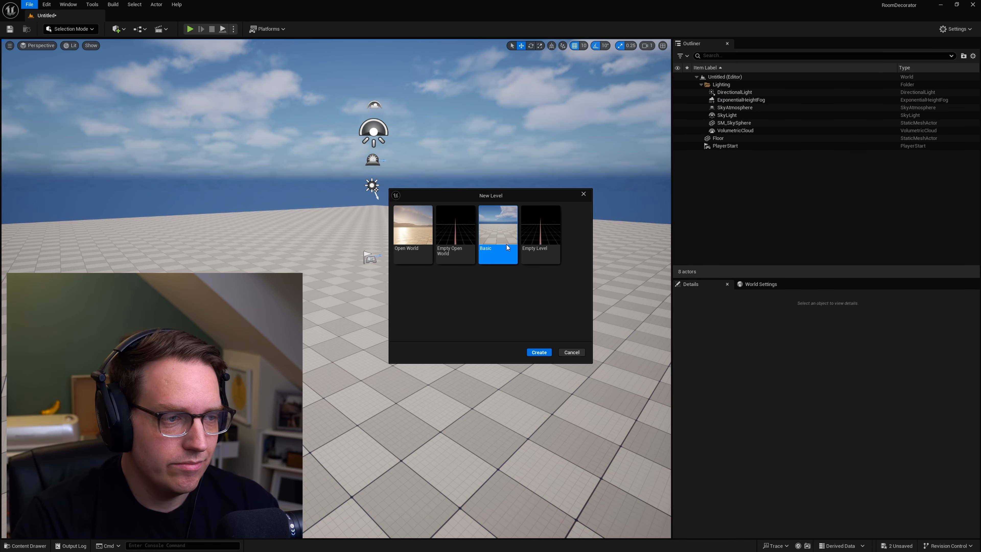
{"action": "left_click", "coordinate": [539, 353]}
{"action": "left_click", "coordinate": [556, 368]}
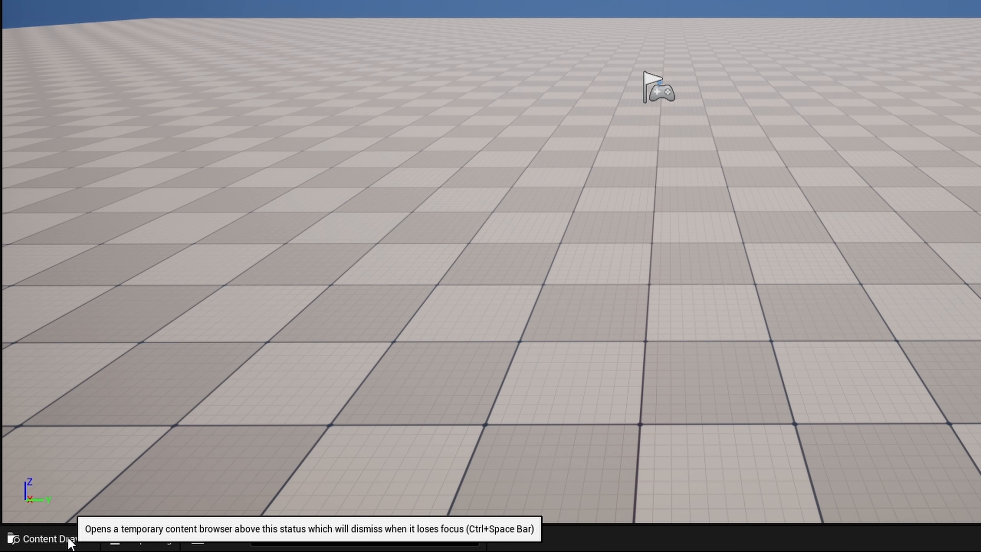
Step: Import Container_01.fbx from the Desktop's TutorialTemp folder into the project's Content folder with the default import settings
{"action": "left_click", "coordinate": [34, 547]}
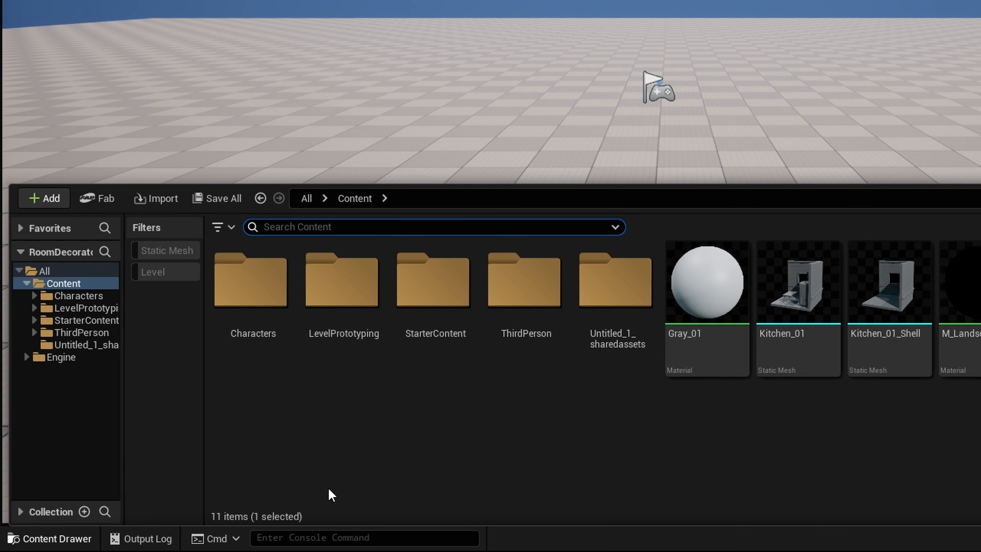
{"action": "right_click", "coordinate": [665, 478]}
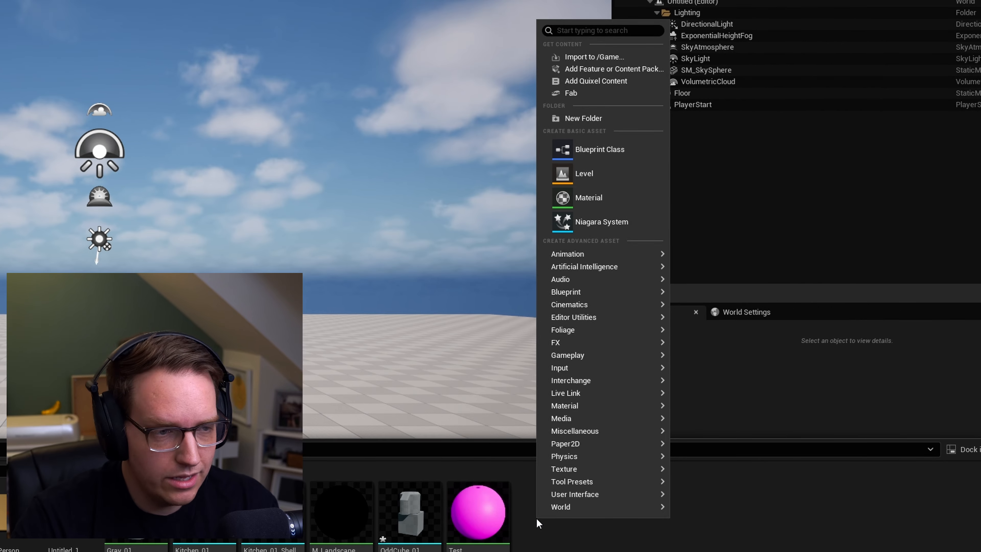
{"action": "left_click", "coordinate": [610, 57]}
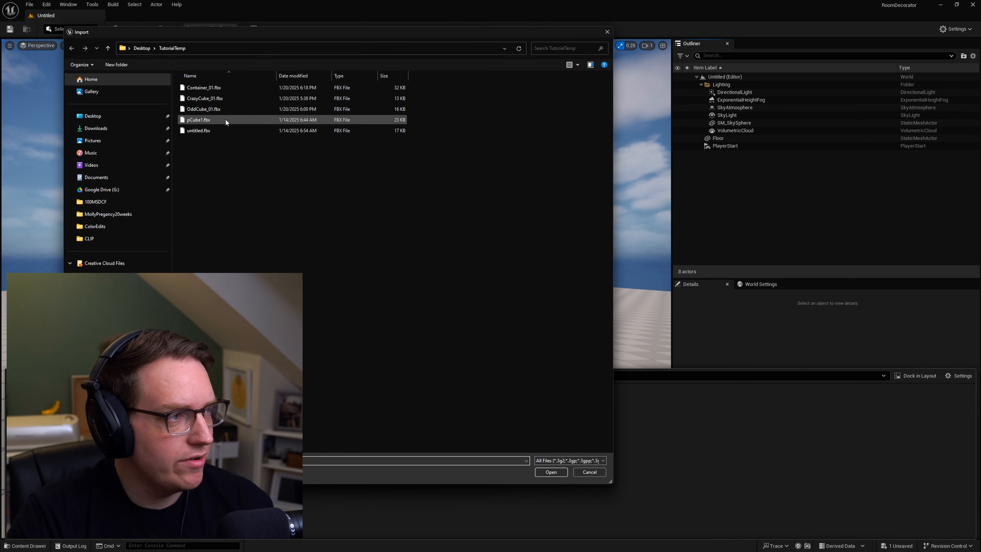
{"action": "left_click", "coordinate": [228, 88]}
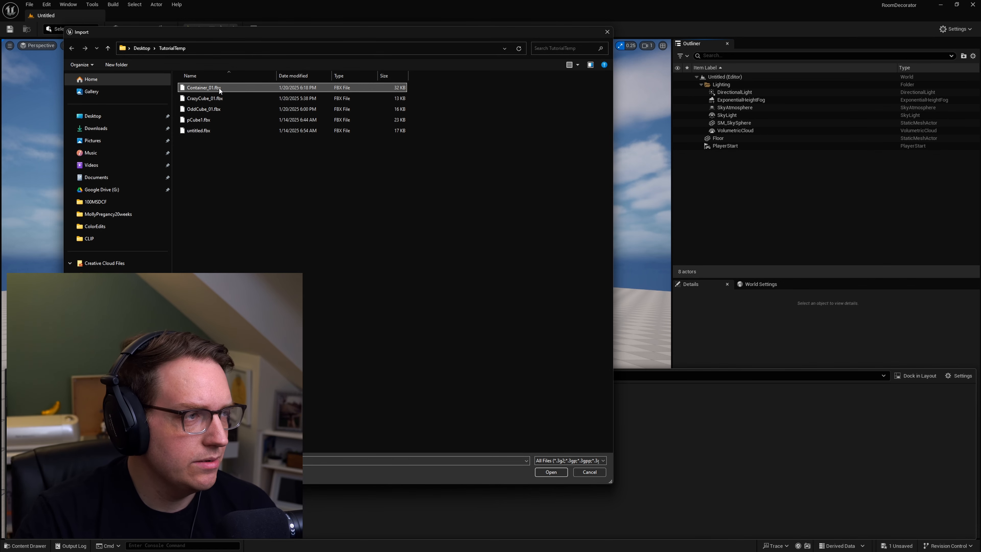
{"action": "double_click", "coordinate": [219, 89]}
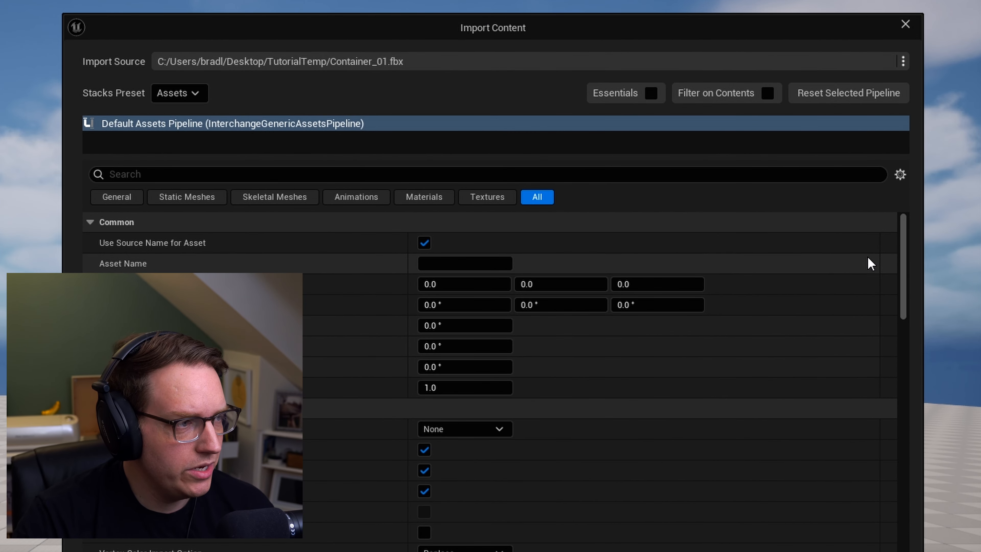
{"action": "left_click_drag", "start_coordinate": [903, 248], "coordinate": [933, 216]}
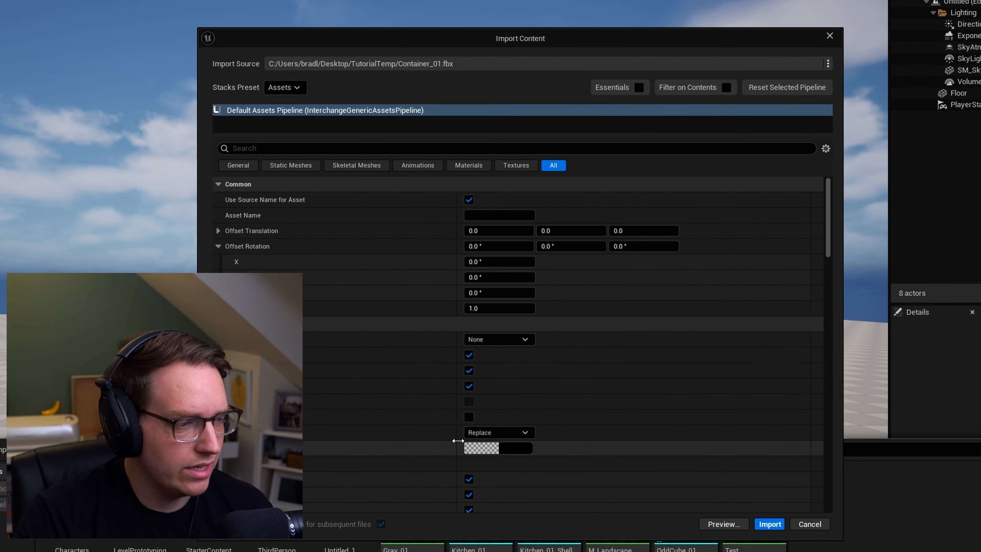
{"action": "left_click", "coordinate": [769, 524]}
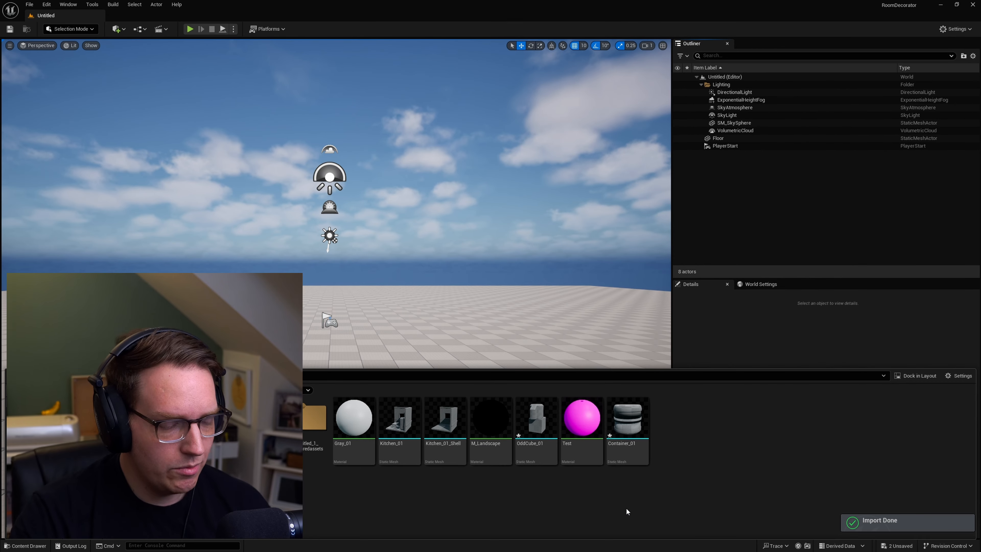
Step: Place the Container_01 mesh on the floor beside the player start and raise it to a Z location of 100
{"action": "mouse_move", "coordinate": [637, 429]}
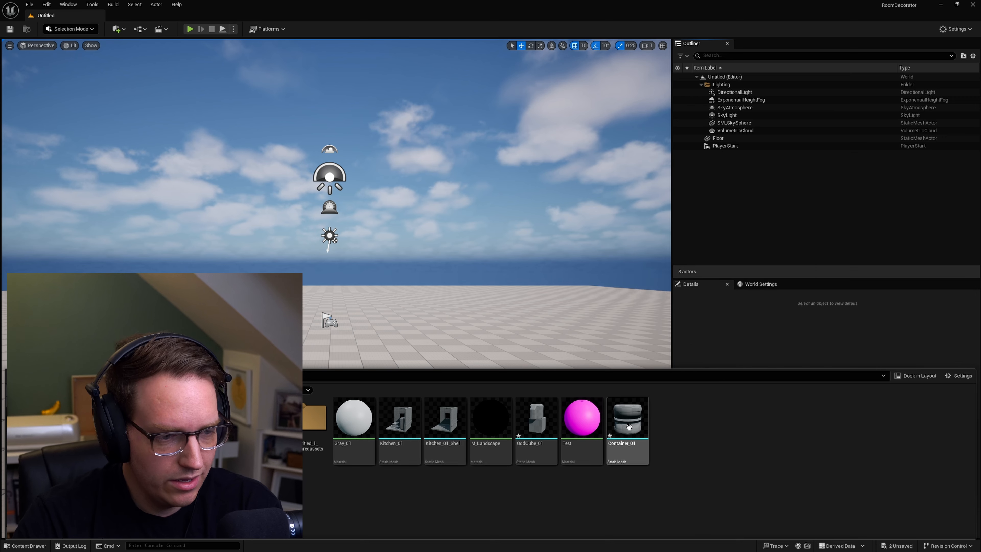
{"action": "left_click_drag", "start_coordinate": [630, 425], "coordinate": [432, 343]}
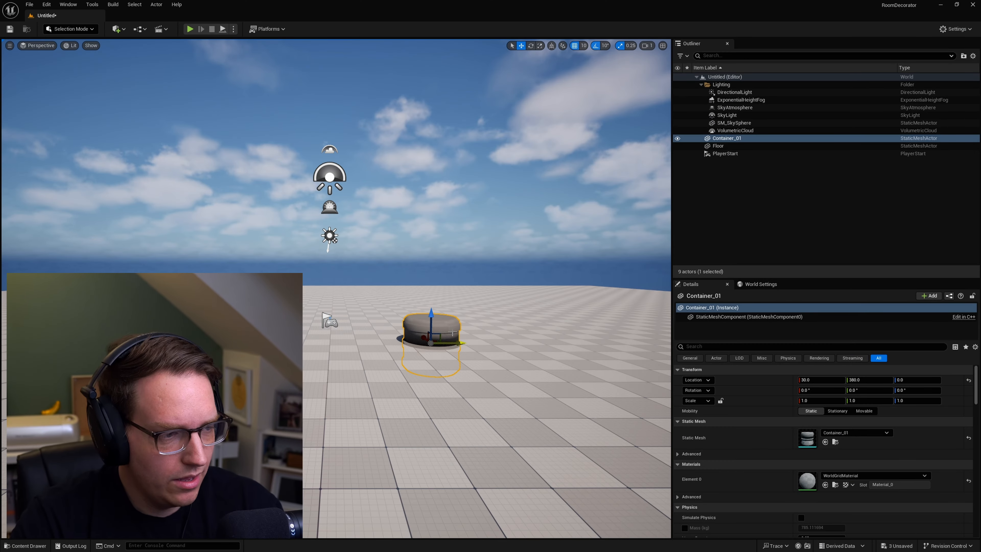
{"action": "key", "text": "f"}
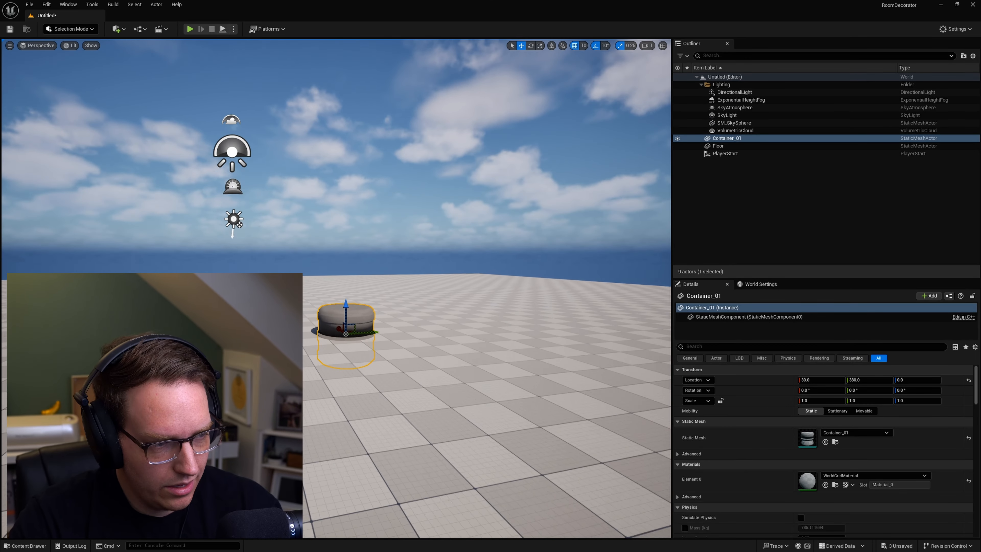
{"action": "right_click_drag", "start_coordinate": [361, 270], "coordinate": [379, 331]}
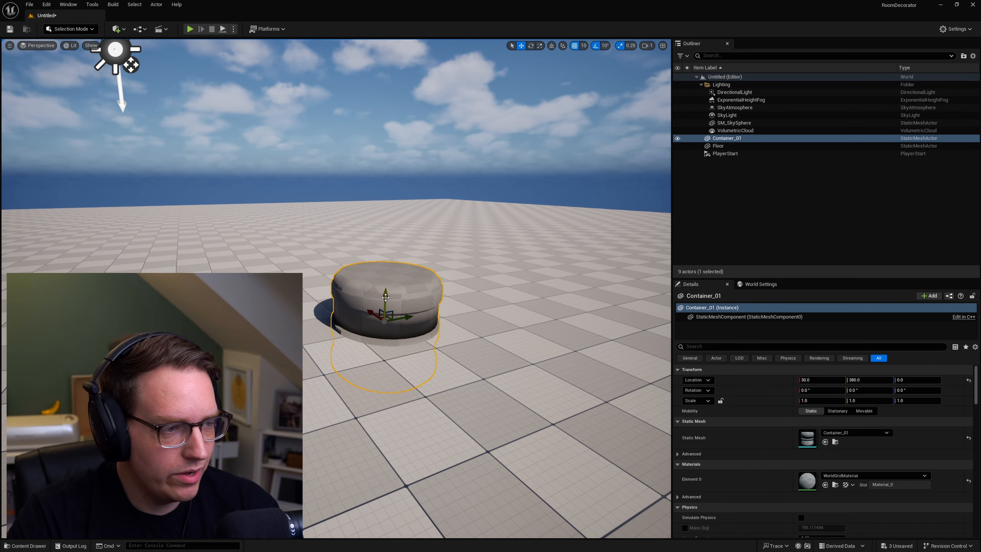
{"action": "left_click_drag", "start_coordinate": [386, 297], "coordinate": [385, 248]}
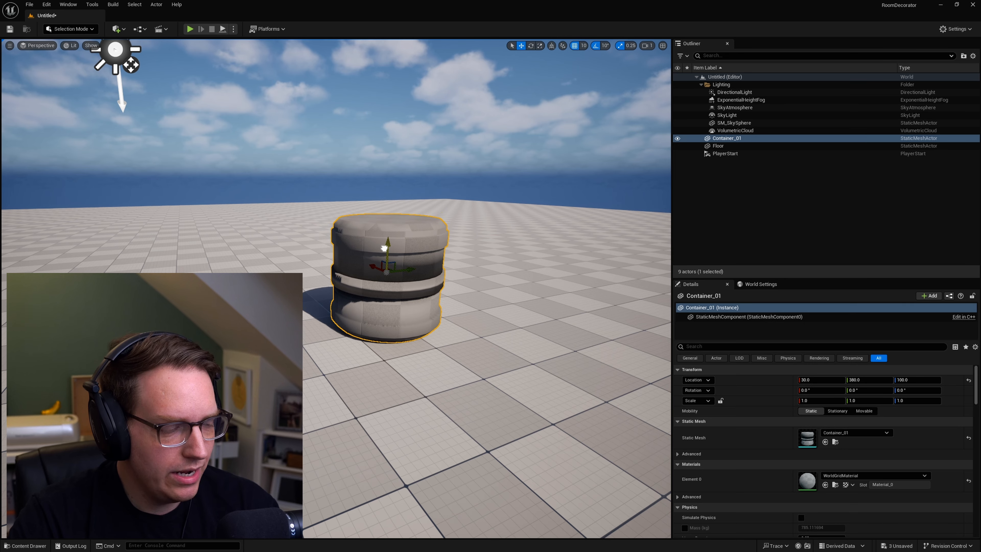
{"action": "key", "text": "d"}
{"action": "right_click_drag", "start_coordinate": [419, 302], "coordinate": [418, 301]}
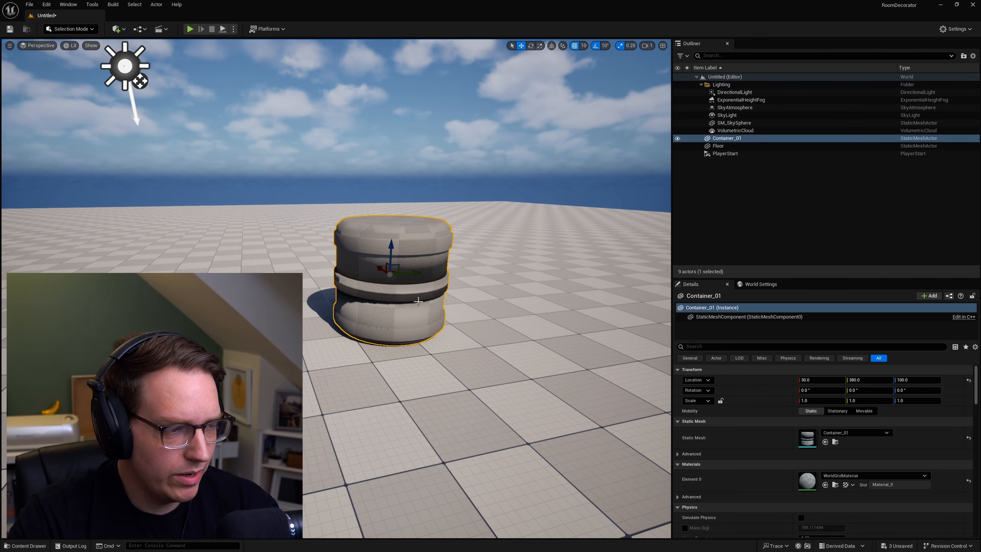
Step: Place a second instance of the Container_01 mesh on the floor beside the first container
{"action": "left_click", "coordinate": [28, 546]}
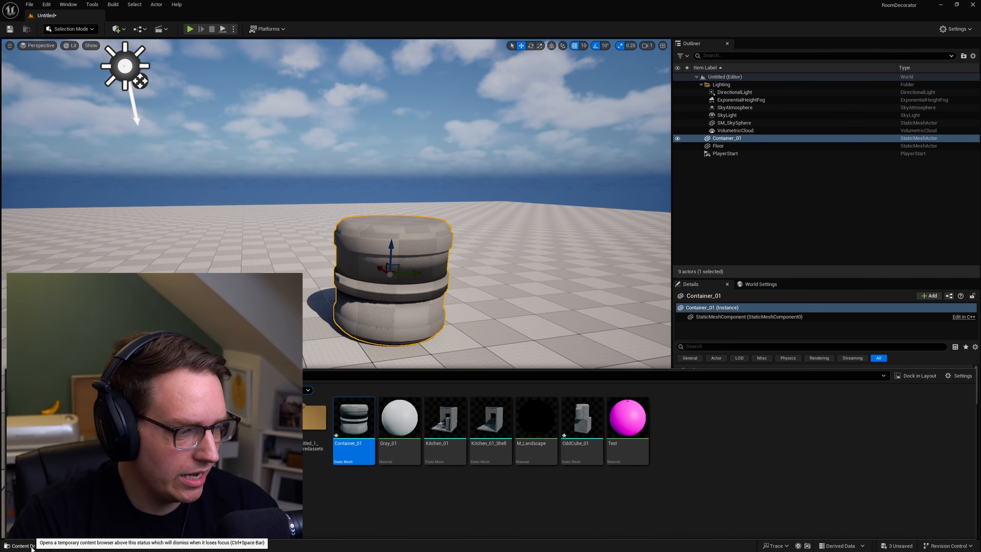
{"action": "left_click_drag", "start_coordinate": [353, 419], "coordinate": [487, 313]}
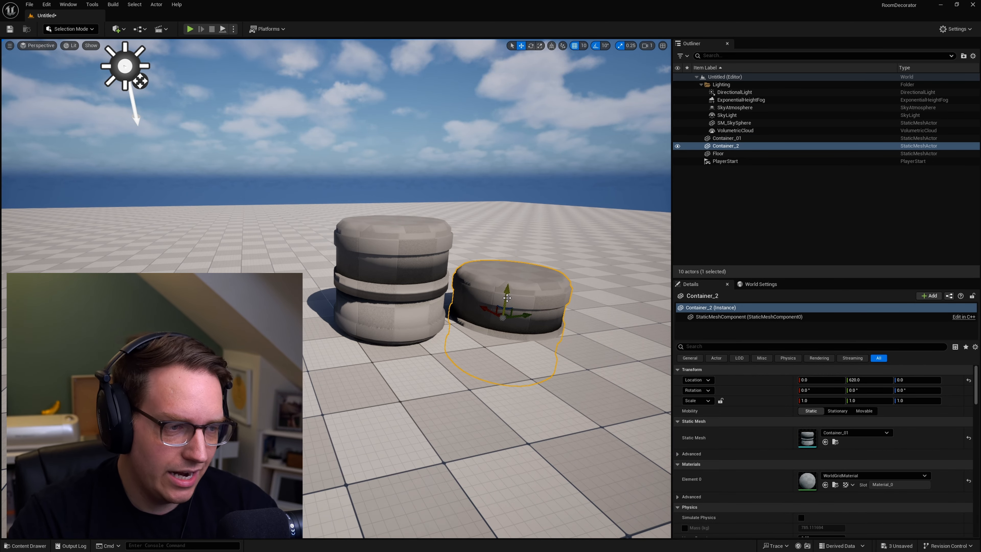
{"action": "key", "text": "s"}
{"action": "right_click_drag", "start_coordinate": [447, 318], "coordinate": [447, 318]}
{"action": "key", "text": "w"}
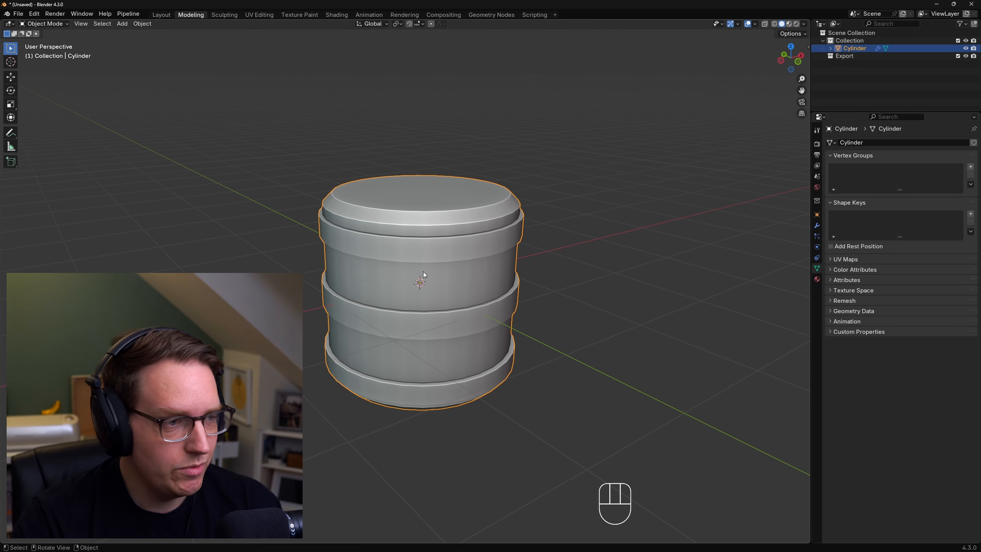
Step: Switch back to Blender and examine the barrel's origin position and underside, leaving the barrel selected
{"action": "left_click", "coordinate": [588, 295]}
{"action": "middle_click_drag", "start_coordinate": [483, 281], "coordinate": [403, 327]}
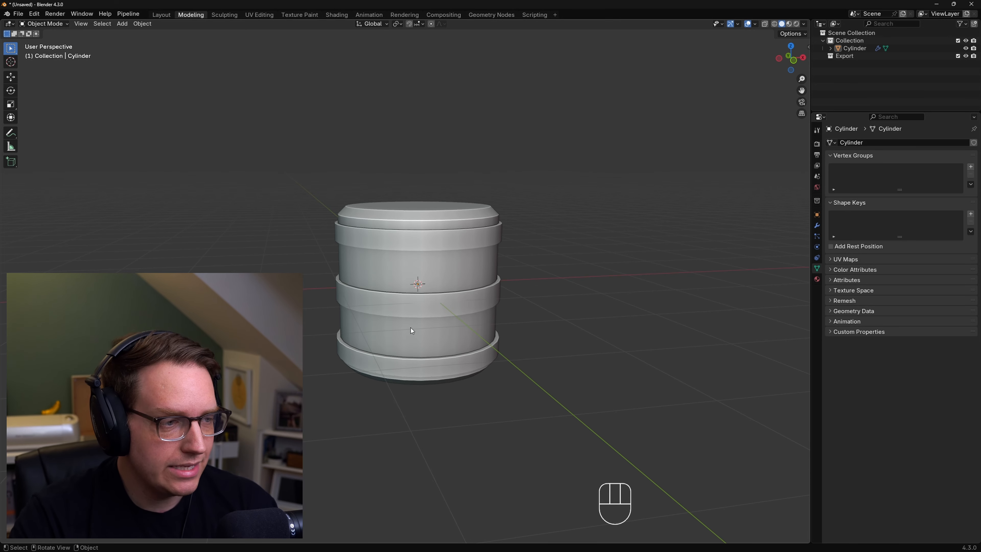
{"action": "mouse_move", "coordinate": [407, 304]}
{"action": "middle_mouse_down"}
{"action": "mouse_move", "coordinate": [437, 306]}
{"action": "mouse_move", "coordinate": [426, 305]}
{"action": "middle_mouse_up"}
{"action": "left_click", "coordinate": [450, 312]}
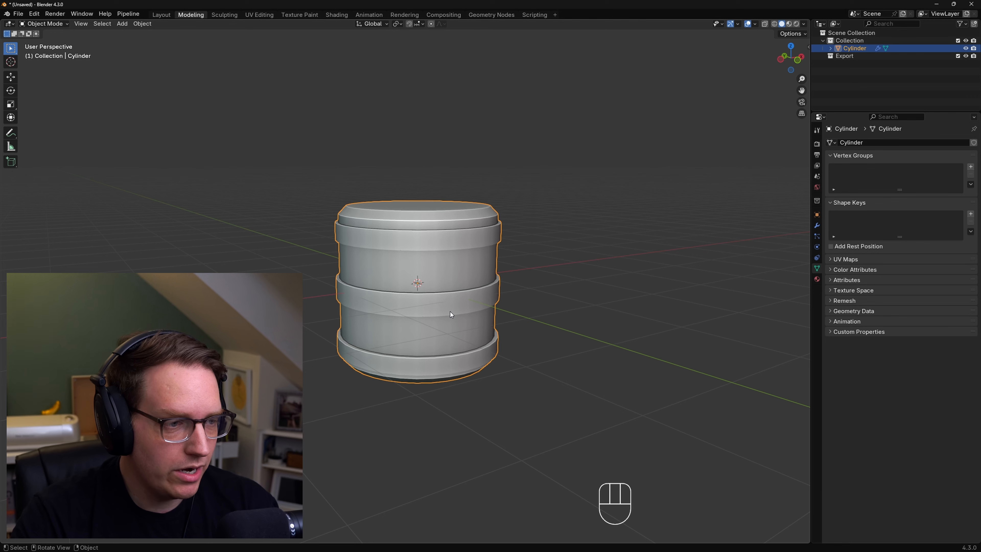
{"action": "scroll", "coordinate": [419, 288], "scroll_direction": "up", "scroll_amount": 2}
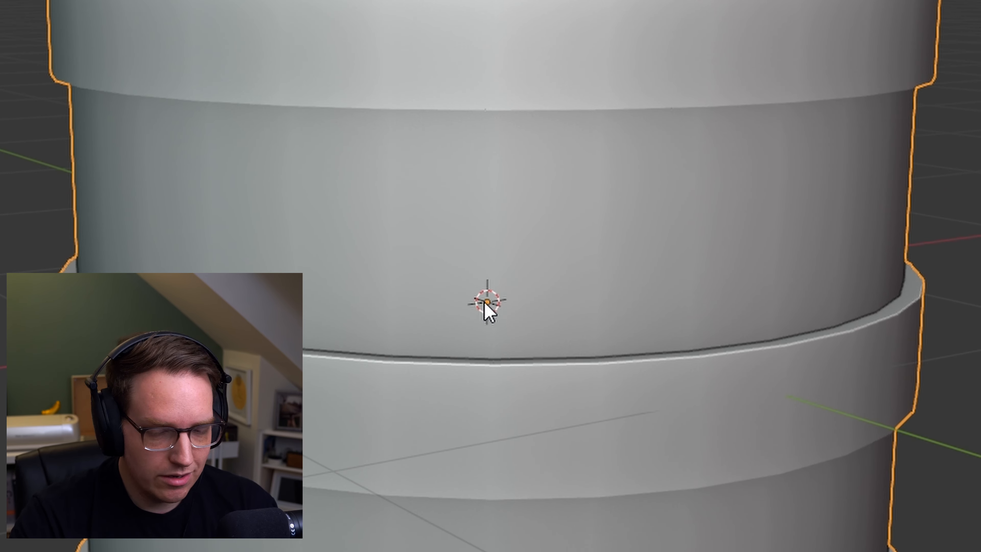
{"action": "middle_click_drag", "start_coordinate": [469, 313], "coordinate": [510, 329]}
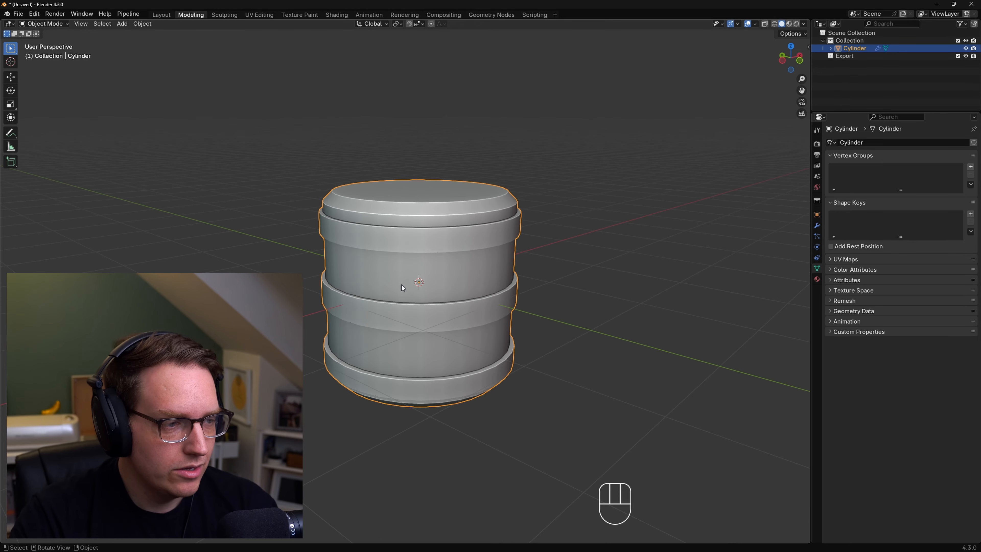
{"action": "middle_click_drag", "start_coordinate": [420, 285], "coordinate": [448, 248]}
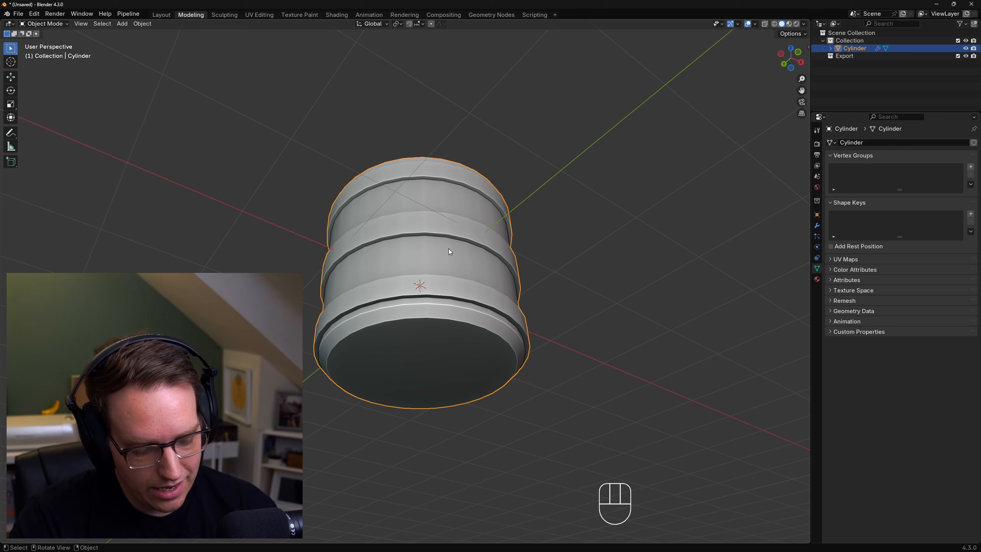
Step: Select the barrel's bottom face in Edit Mode and snap the 3D cursor to it
{"action": "key", "text": "Tab"}
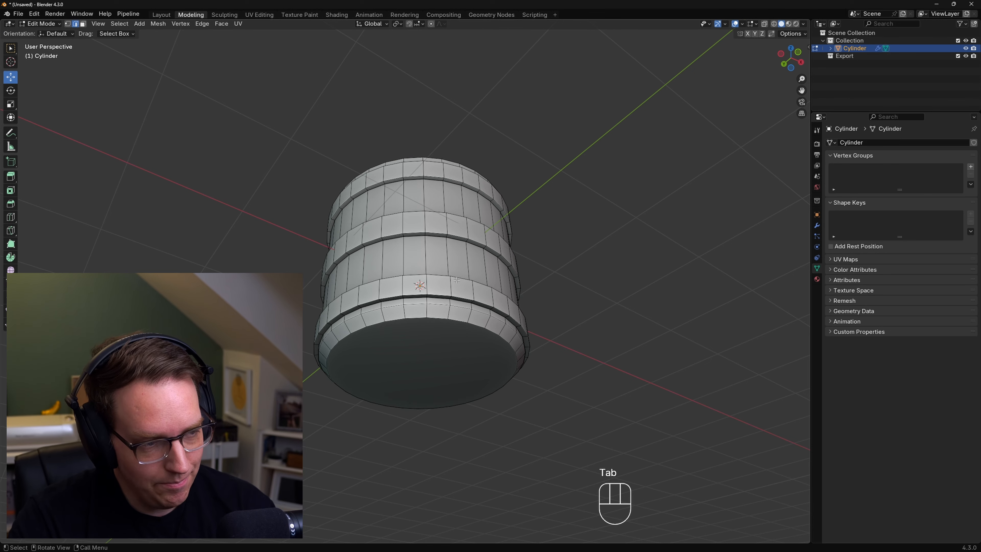
{"action": "key", "text": "3"}
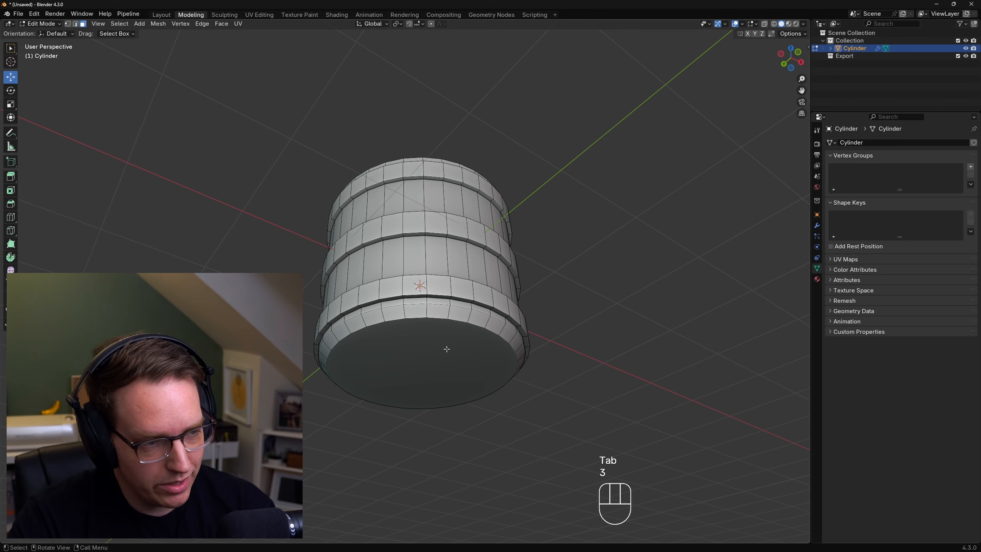
{"action": "left_click", "coordinate": [445, 350]}
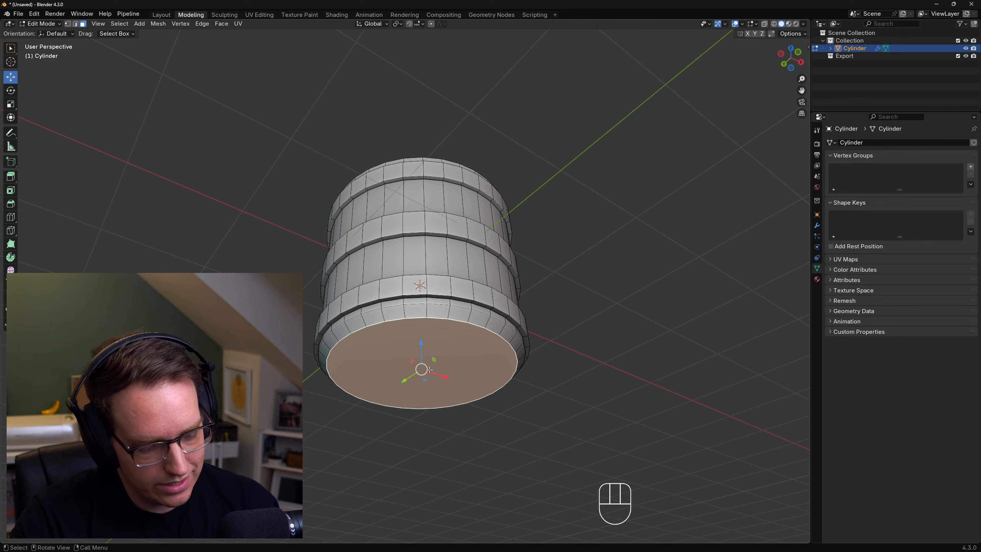
{"action": "key", "text": "shift+s"}
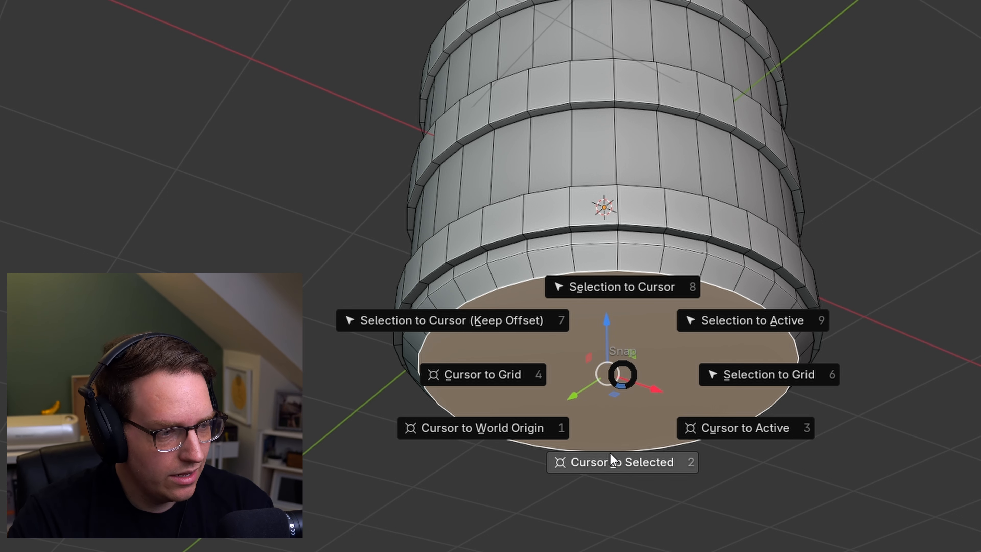
{"action": "left_click", "coordinate": [618, 461]}
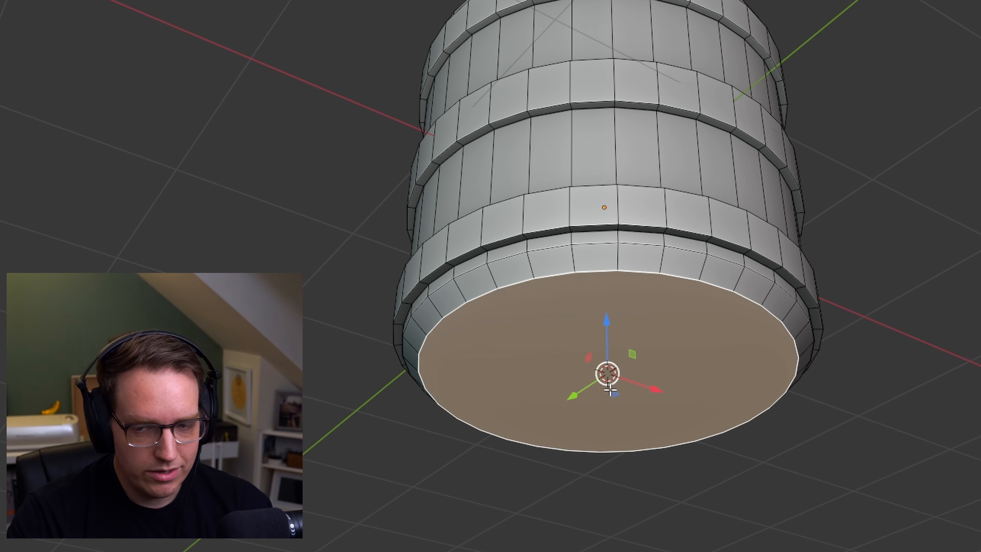
{"action": "scroll", "coordinate": [639, 398], "scroll_direction": "up", "scroll_amount": 3}
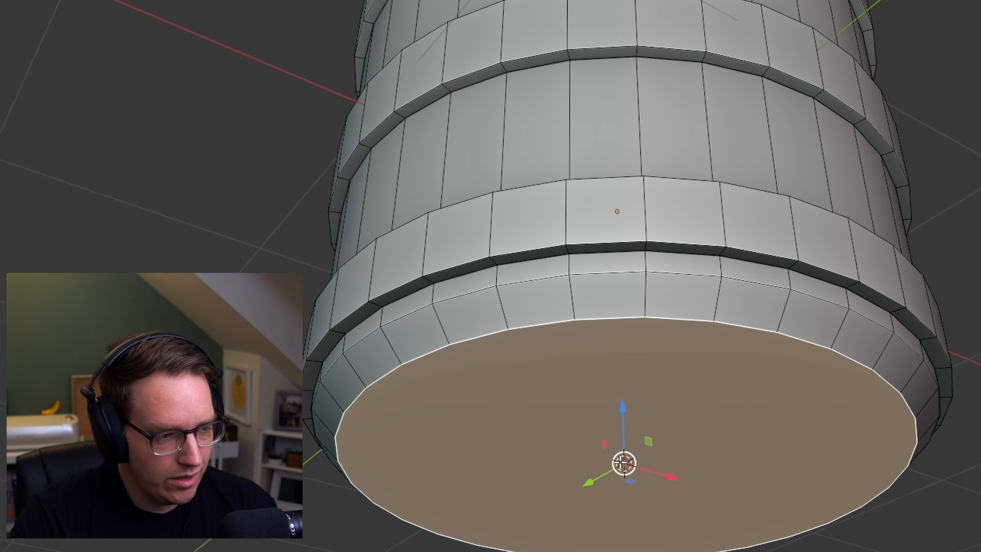
{"action": "middle_click_drag", "start_coordinate": [685, 412], "coordinate": [666, 386]}
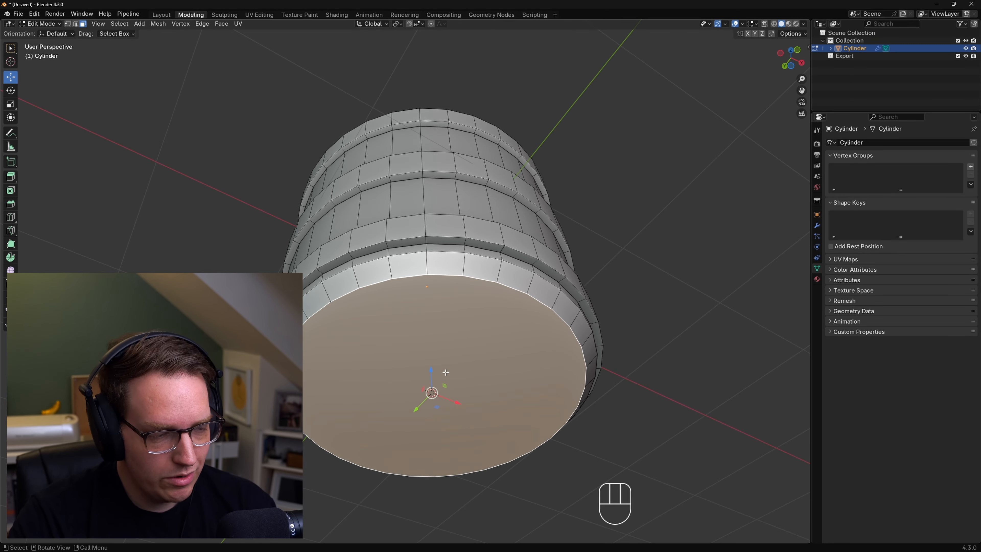
Step: Return the barrel to Object Mode and set its origin to the 3D cursor on the bottom face
{"action": "key", "text": "Tab"}
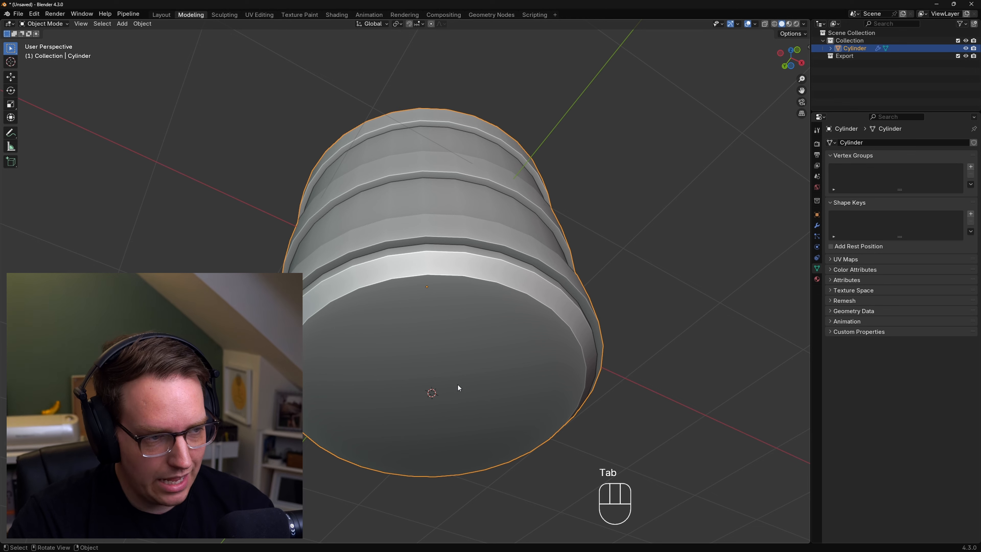
{"action": "right_click", "coordinate": [445, 370]}
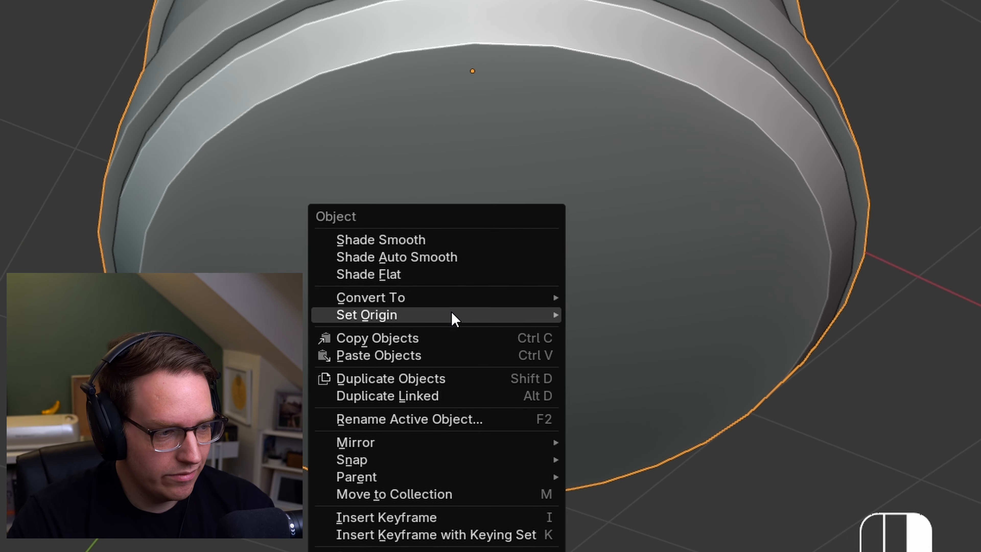
{"action": "mouse_move", "coordinate": [452, 316]}
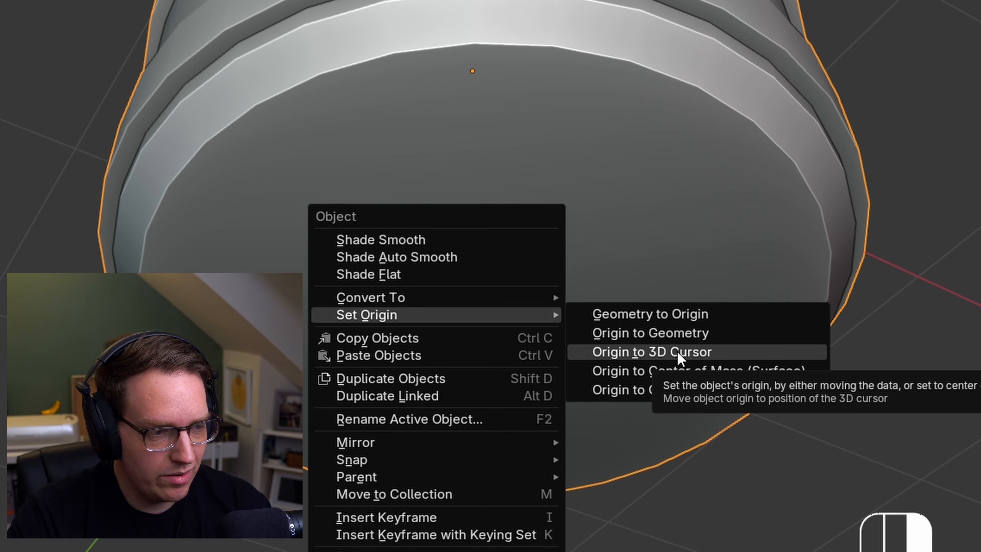
{"action": "left_click", "coordinate": [679, 358]}
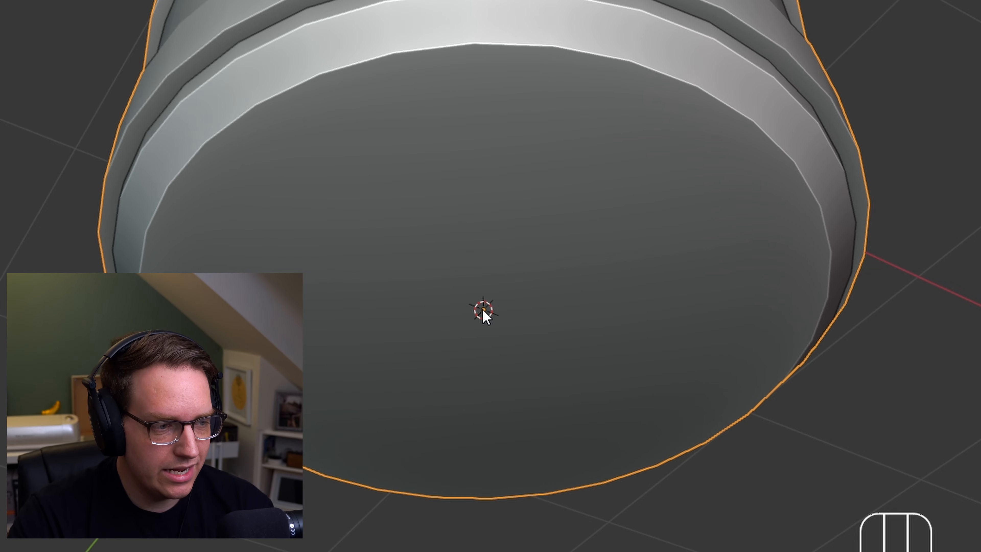
Step: Set the barrel's Z location to 0 m in its transform values so its base sits on the ground plane
{"action": "middle_click_drag", "start_coordinate": [547, 156], "coordinate": [459, 246]}
{"action": "scroll", "coordinate": [497, 264], "scroll_direction": "down", "scroll_amount": 1}
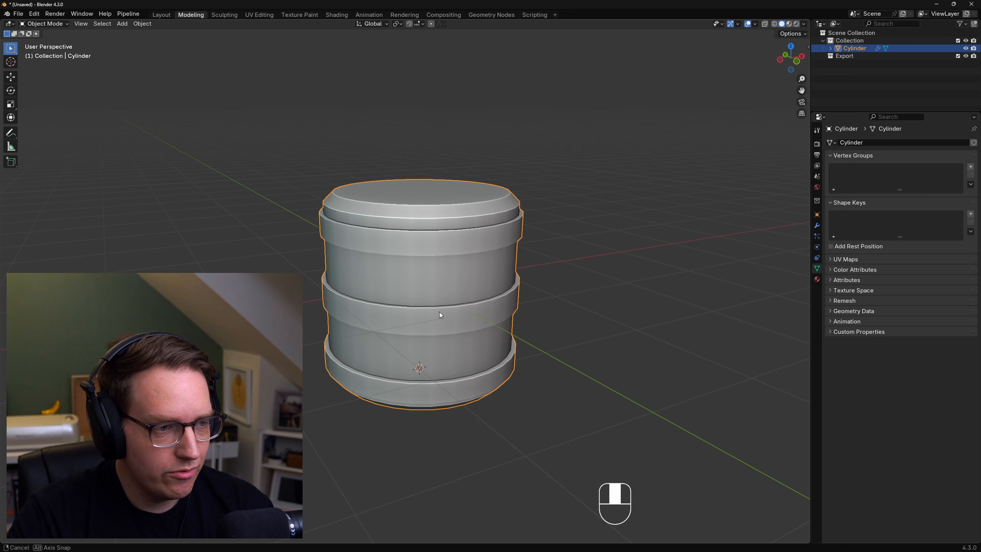
{"action": "middle_click_drag", "start_coordinate": [440, 314], "coordinate": [439, 308]}
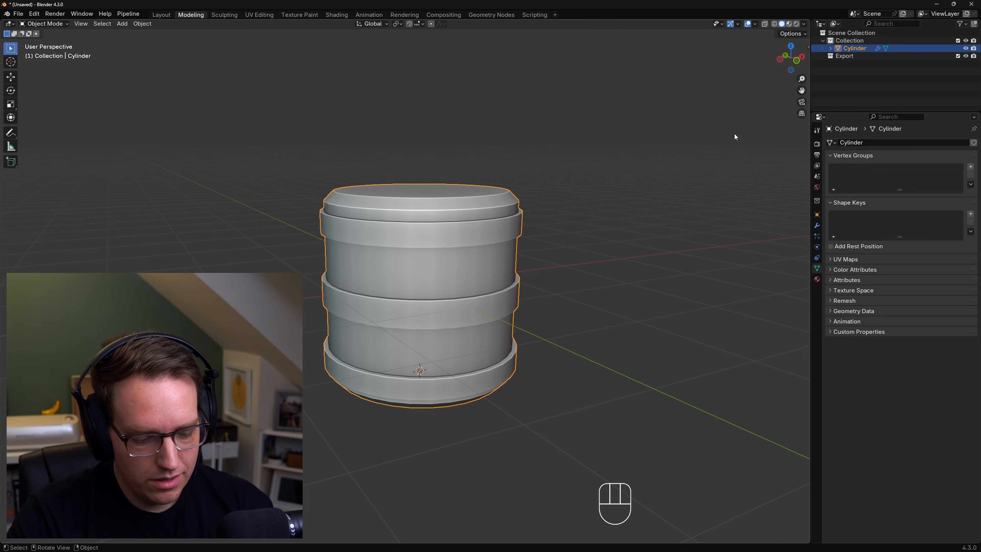
{"action": "key", "text": "n"}
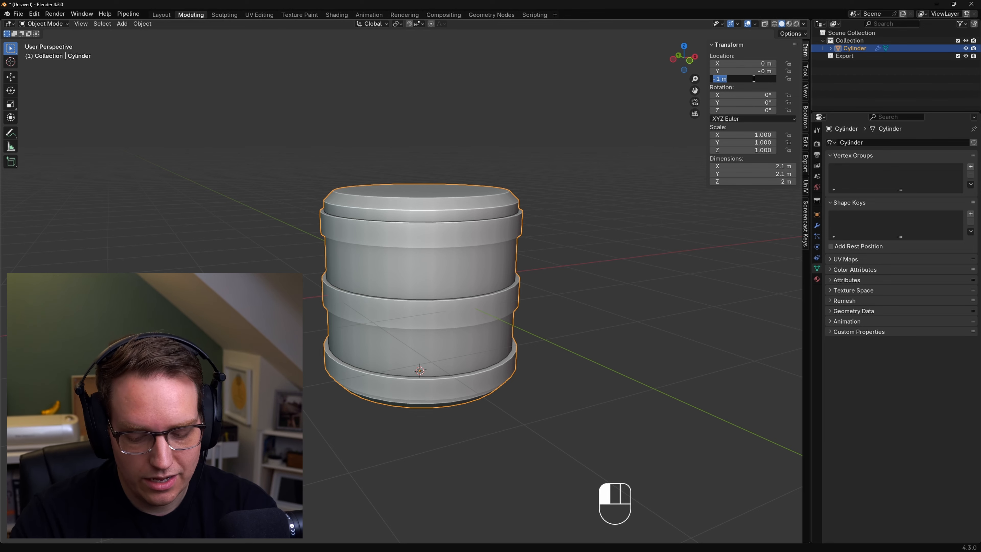
{"action": "type", "text": "0"}
{"action": "key", "text": "Return"}
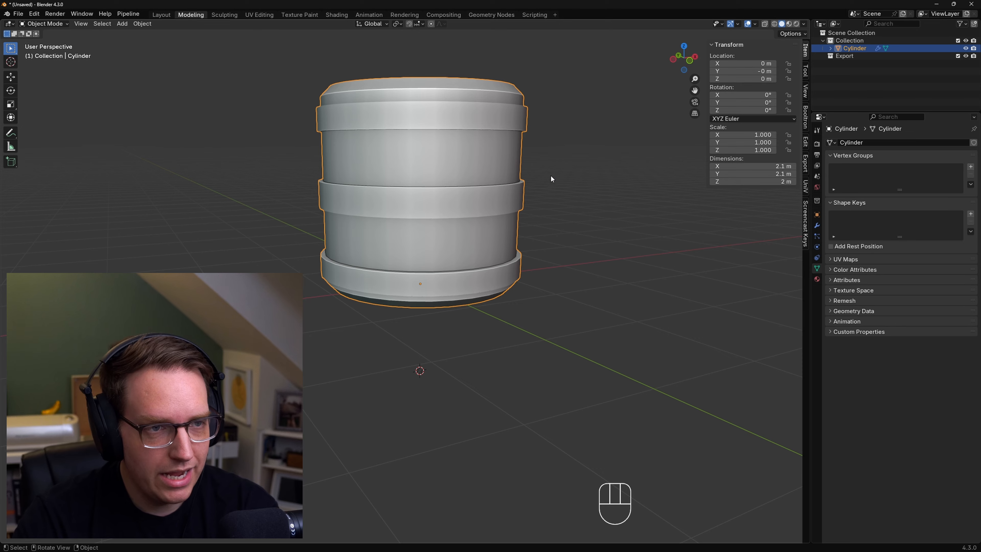
Step: Scale the whole barrel up uniformly from its bottom origin by a factor of about 1.37
{"action": "middle_click_drag", "start_coordinate": [552, 179], "coordinate": [421, 298]}
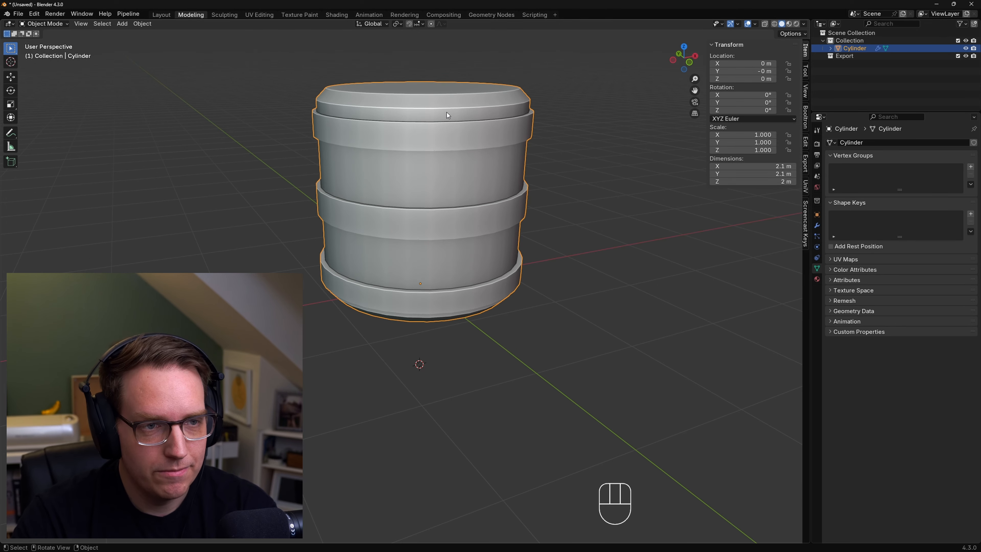
{"action": "middle_click_drag", "start_coordinate": [423, 285], "coordinate": [426, 263]}
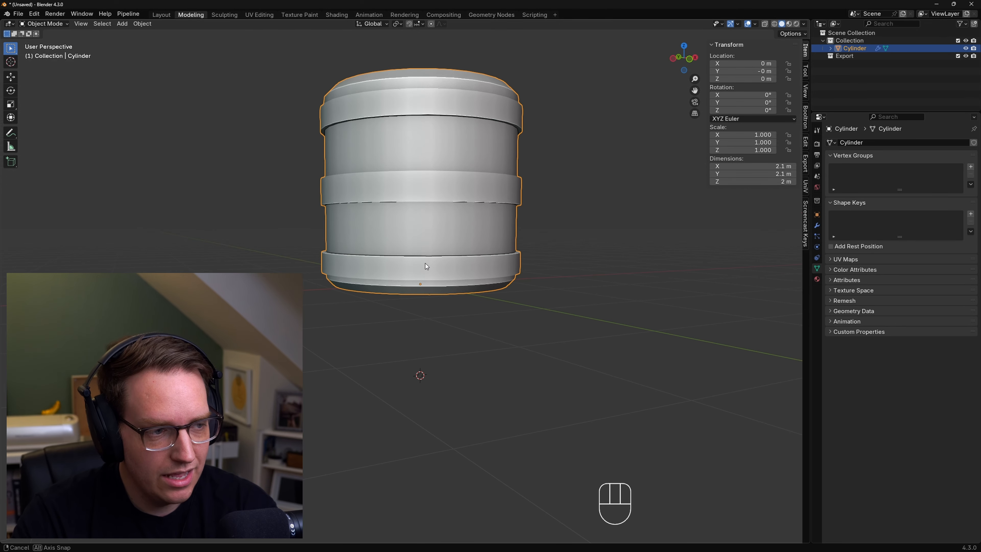
{"action": "middle_click_drag", "start_coordinate": [465, 302], "coordinate": [426, 292]}
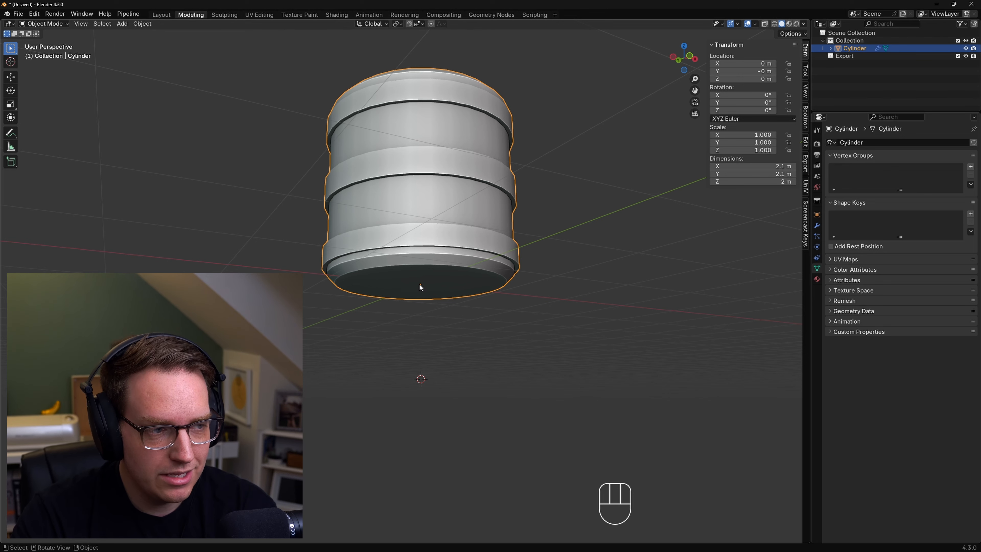
{"action": "mouse_move", "coordinate": [413, 283]}
{"action": "middle_mouse_down"}
{"action": "mouse_move", "coordinate": [383, 256]}
{"action": "mouse_move", "coordinate": [393, 281]}
{"action": "middle_mouse_up"}
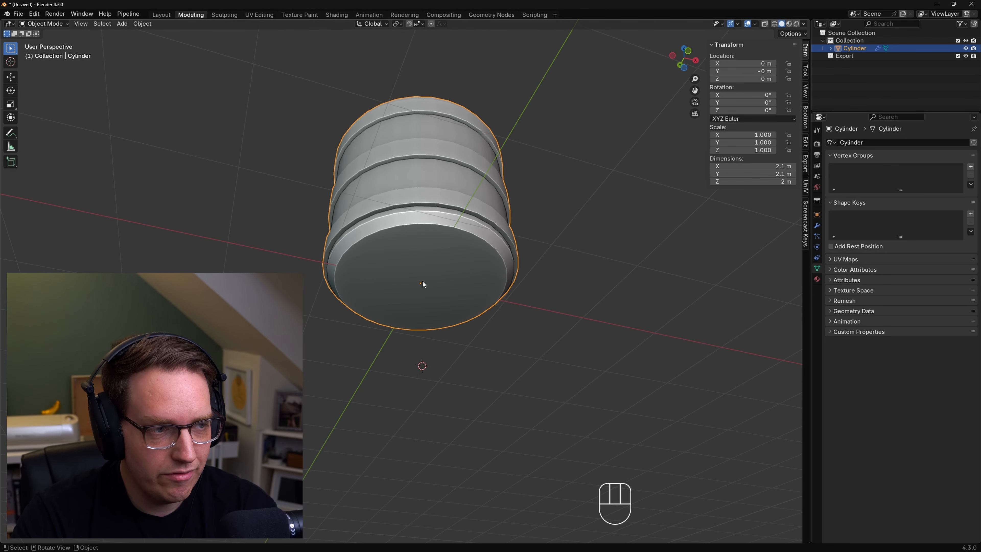
{"action": "middle_click_drag", "start_coordinate": [426, 180], "coordinate": [472, 217]}
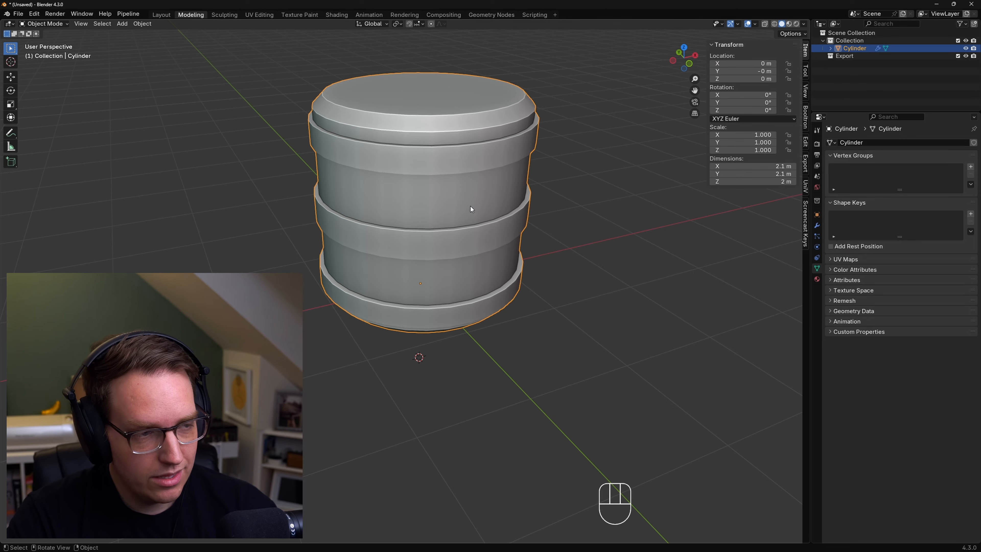
{"action": "key", "text": "s"}
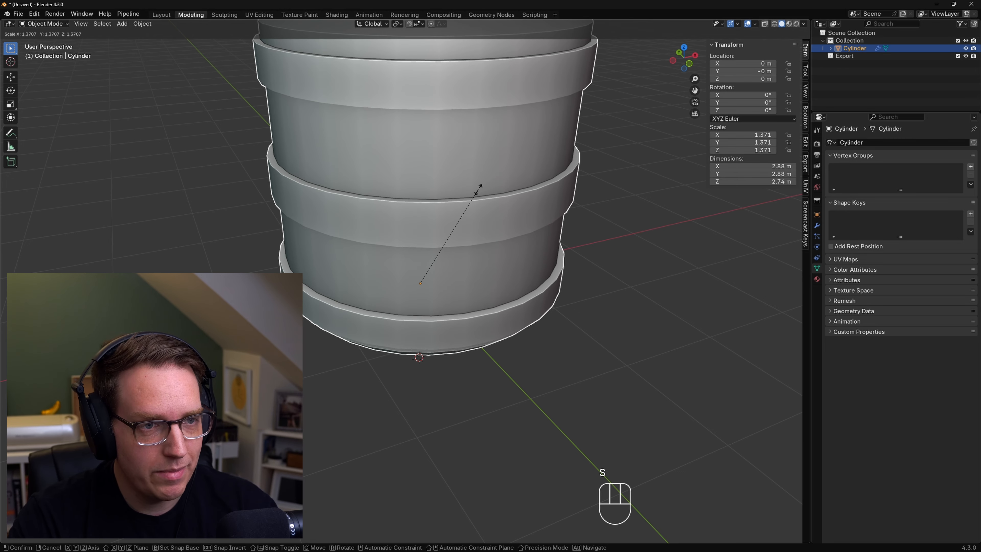
{"action": "left_click", "coordinate": [501, 193]}
{"action": "middle_click_drag", "start_coordinate": [500, 190], "coordinate": [522, 294], "text": "shift"}
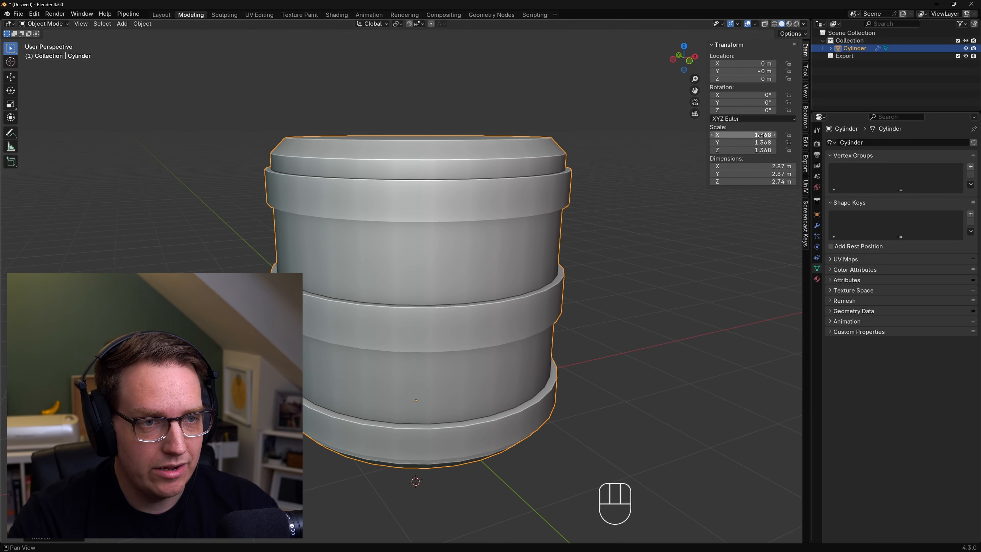